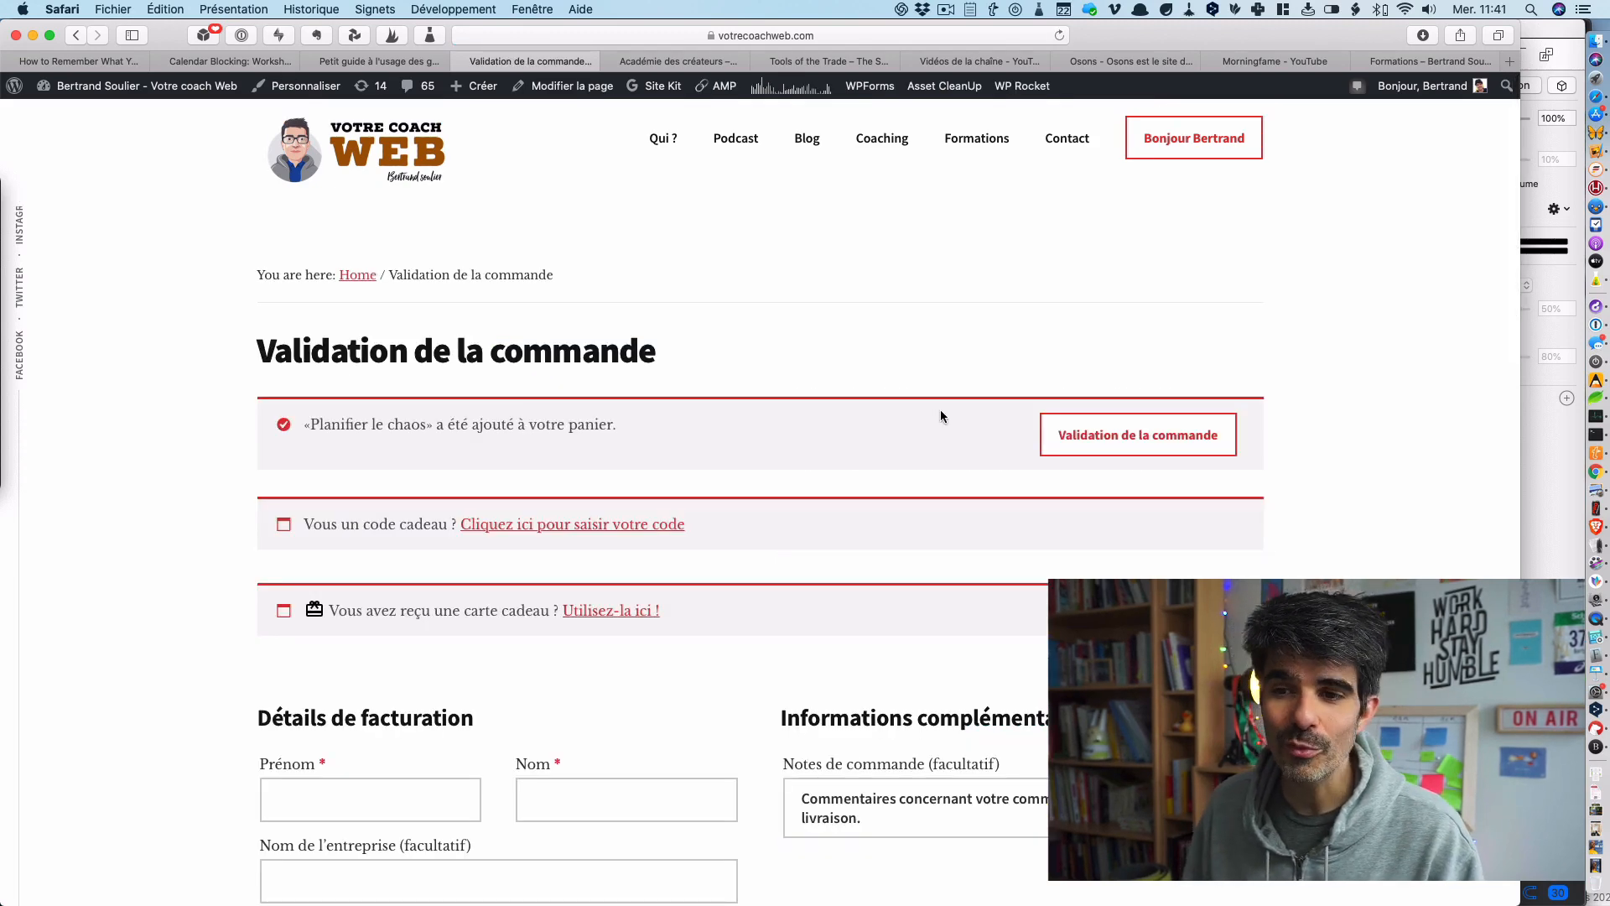
- Add the 9,00€ "Energie illimitée" extra offer to the order on the checkout page
{"action": "scroll", "coordinate": [939, 410], "scroll_direction": "down", "scroll_amount": 5}
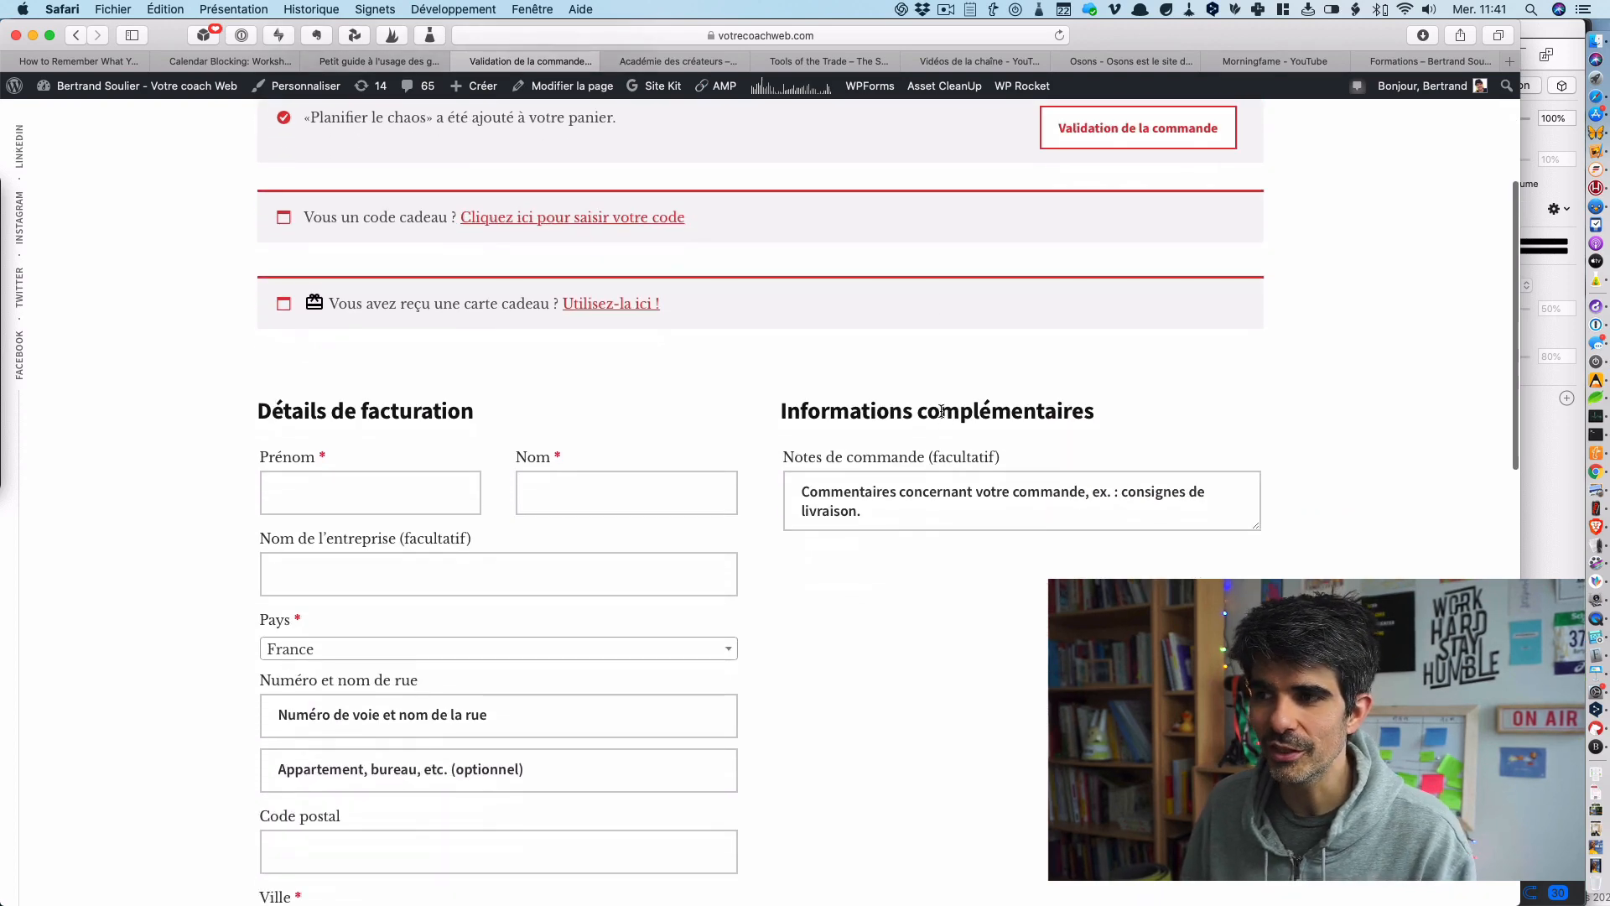
{"action": "scroll", "coordinate": [941, 412], "scroll_direction": "down", "scroll_amount": 5}
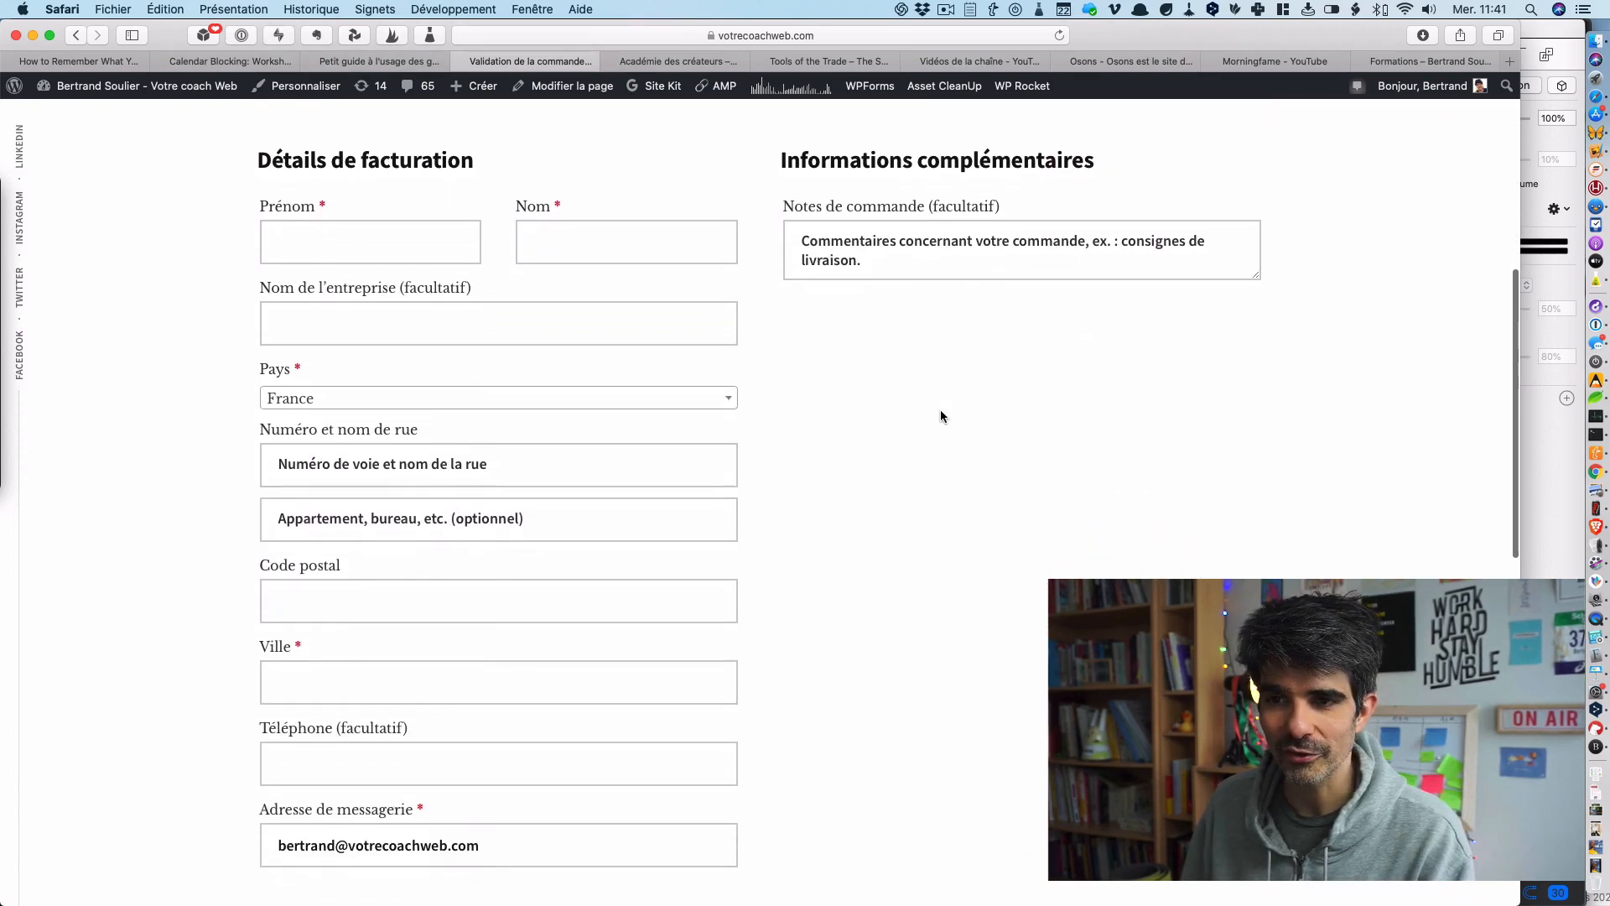
{"action": "scroll", "coordinate": [940, 413], "scroll_direction": "down", "scroll_amount": 5}
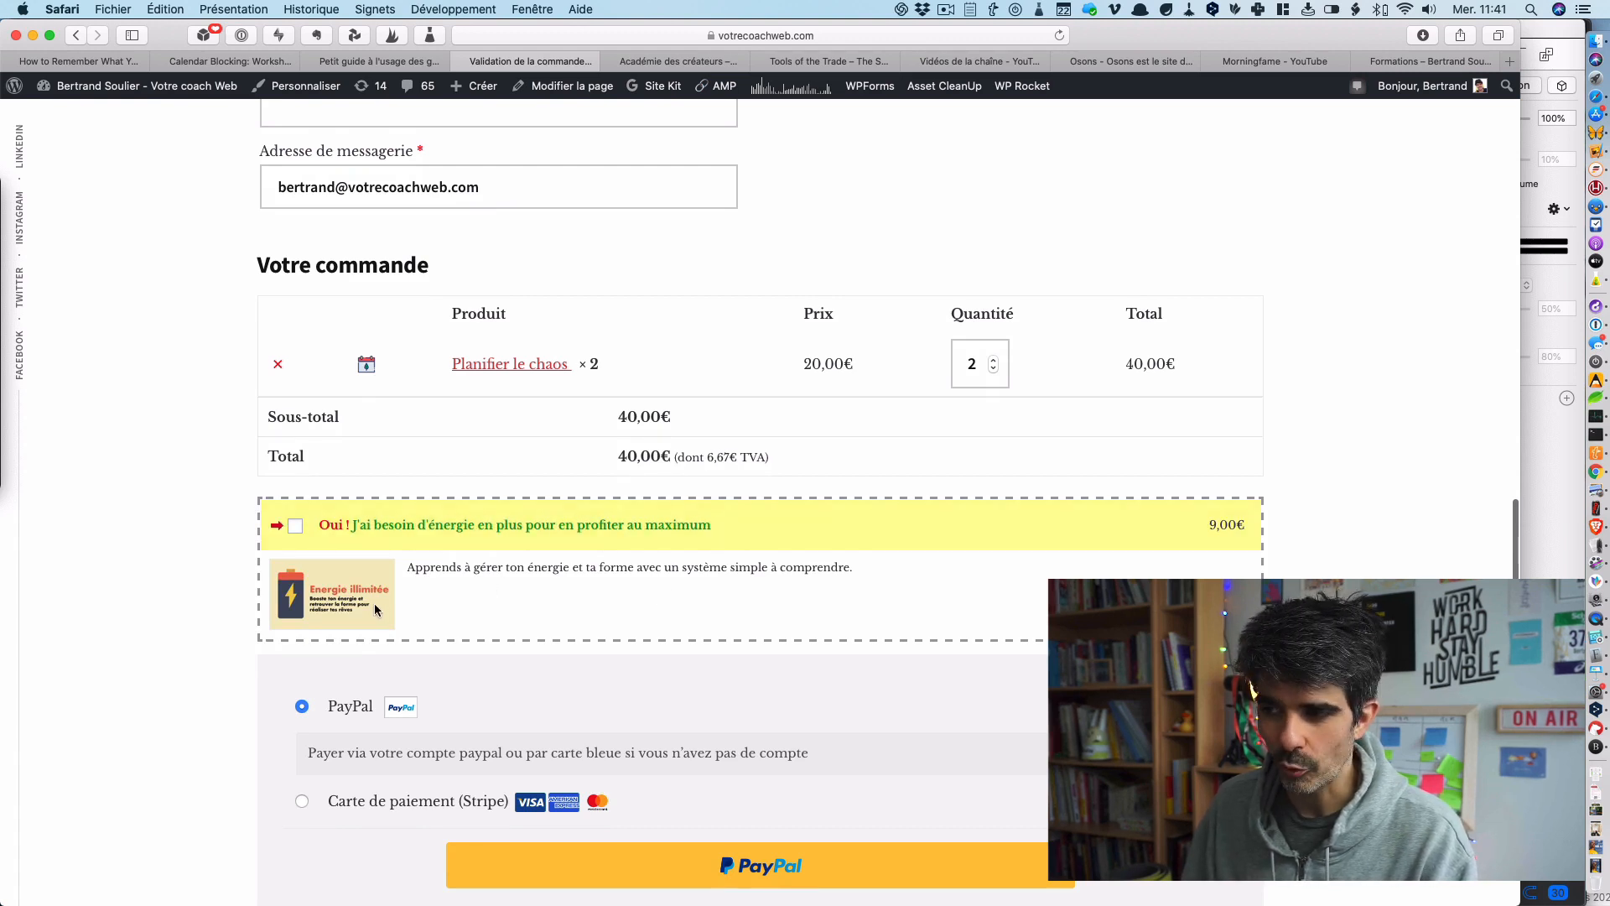
{"action": "left_click", "coordinate": [297, 528]}
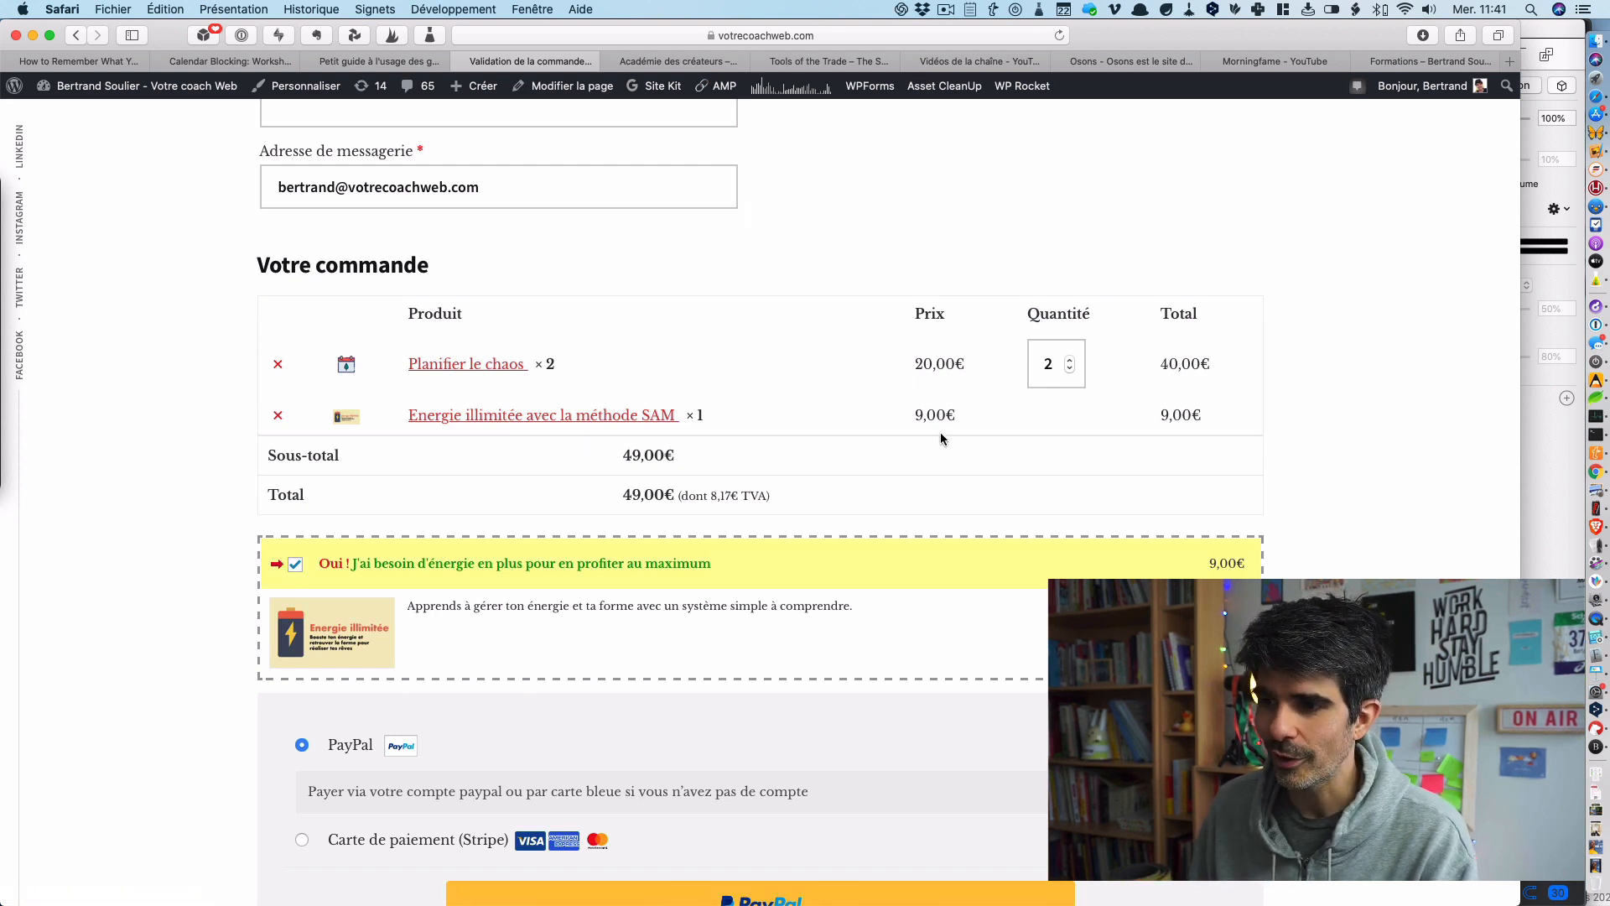
- Review the order summary, the extra offer box and the payment methods on the checkout page
{"action": "scroll", "coordinate": [939, 431], "scroll_direction": "down", "scroll_amount": 2}
{"action": "scroll", "coordinate": [940, 438], "scroll_direction": "down", "scroll_amount": 1}
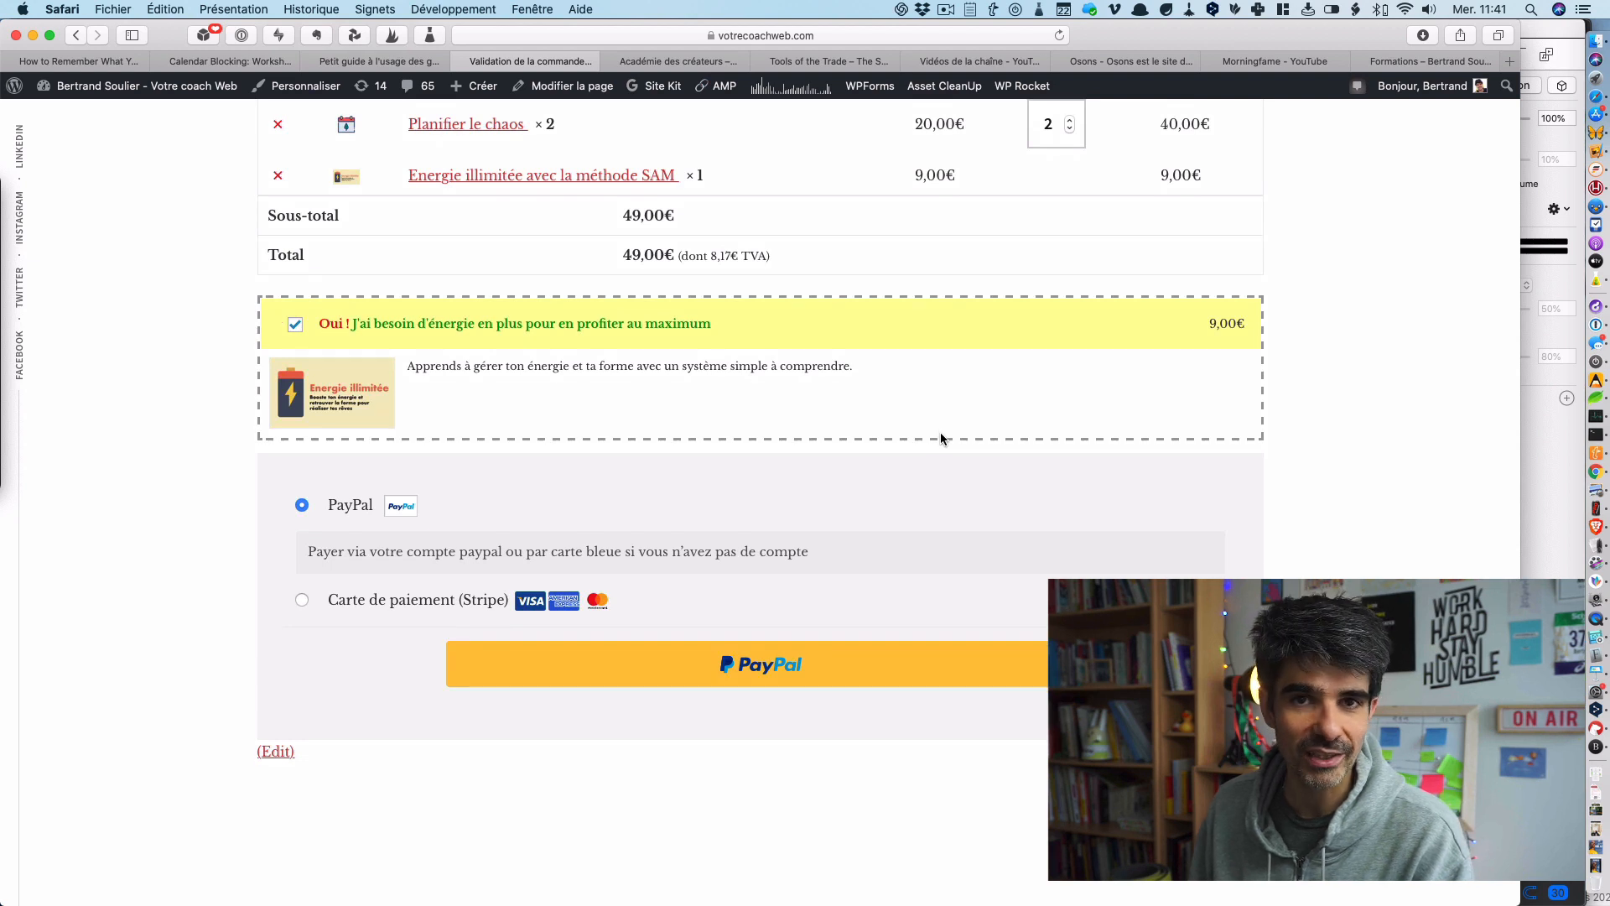
{"action": "scroll", "coordinate": [822, 359], "scroll_direction": "up", "scroll_amount": 1}
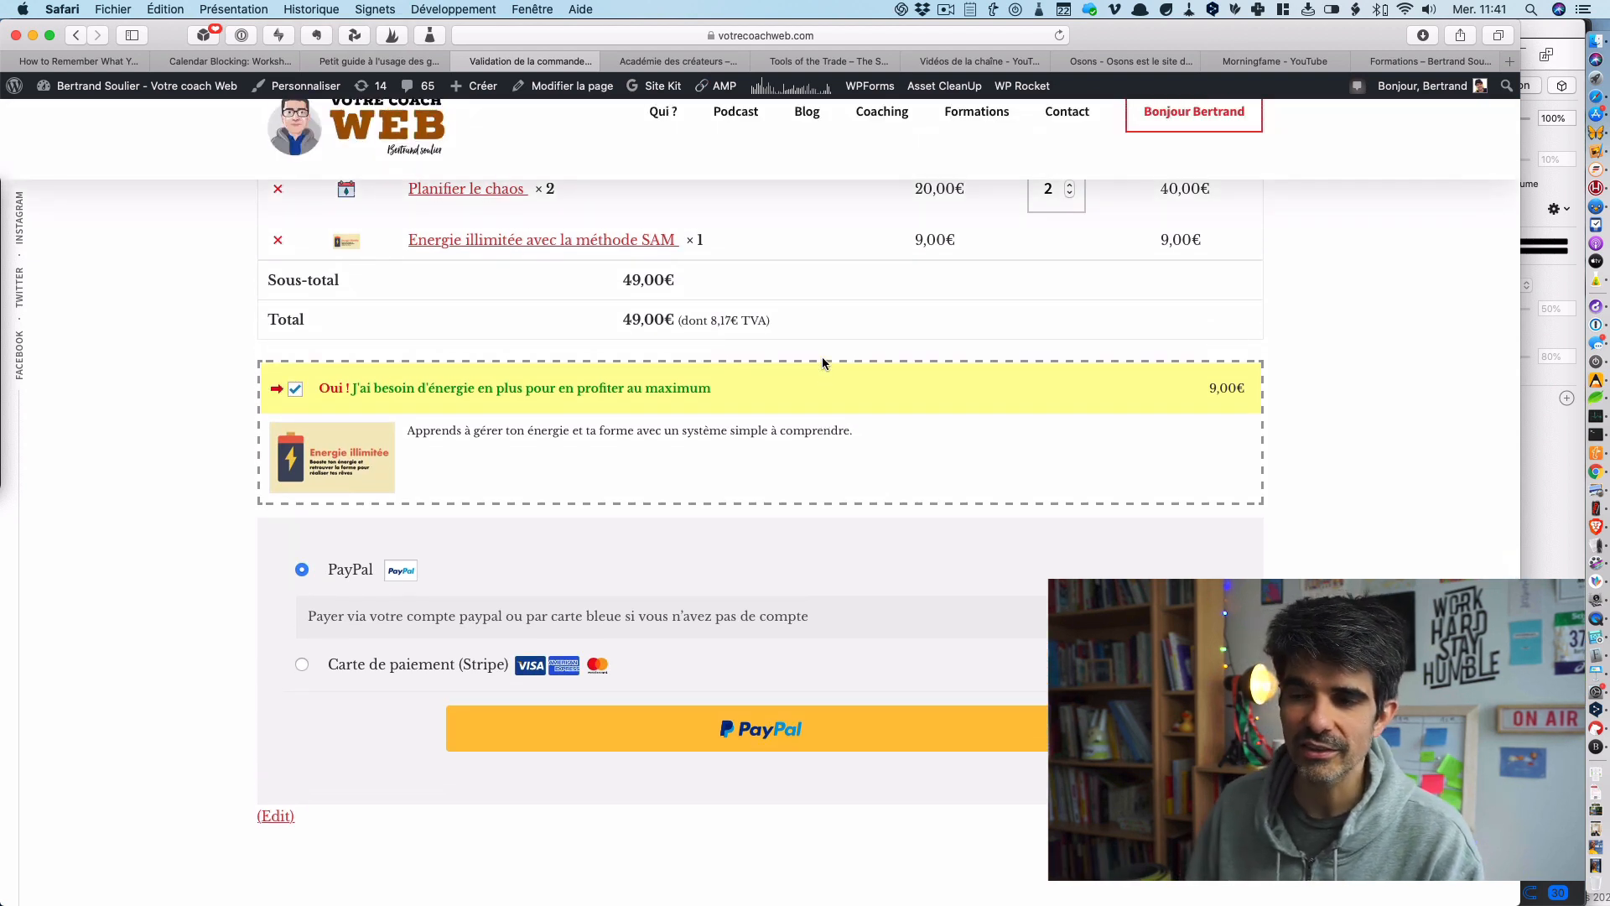
{"action": "scroll", "coordinate": [822, 362], "scroll_direction": "up", "scroll_amount": 3}
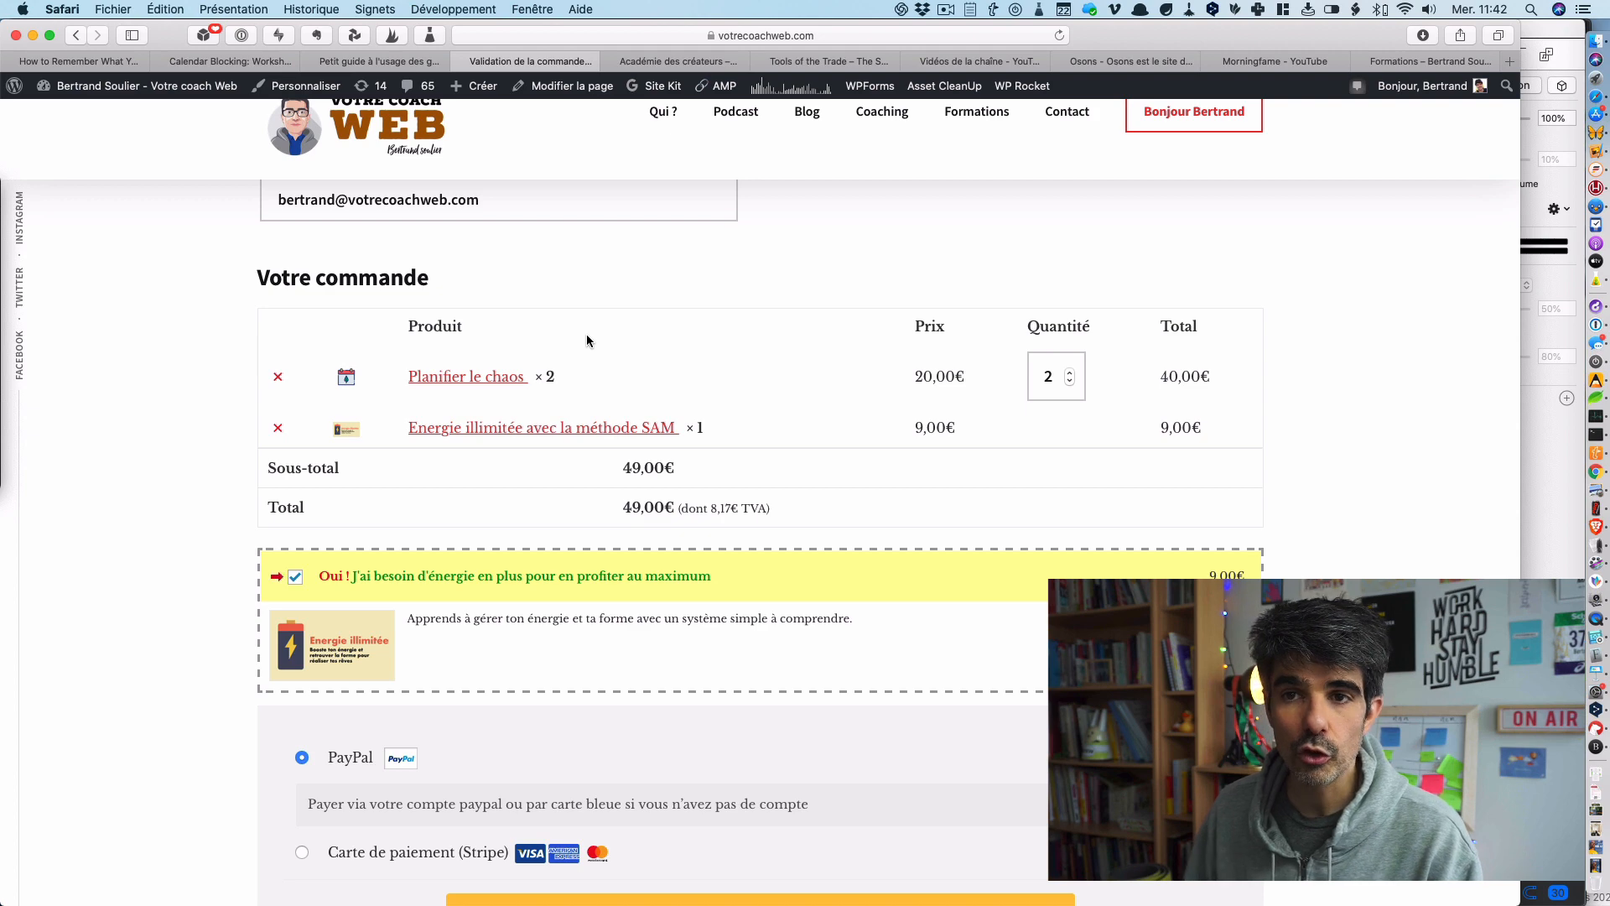
{"action": "scroll", "coordinate": [512, 202], "scroll_direction": "up", "scroll_amount": 10}
{"action": "scroll", "coordinate": [512, 201], "scroll_direction": "up", "scroll_amount": 3}
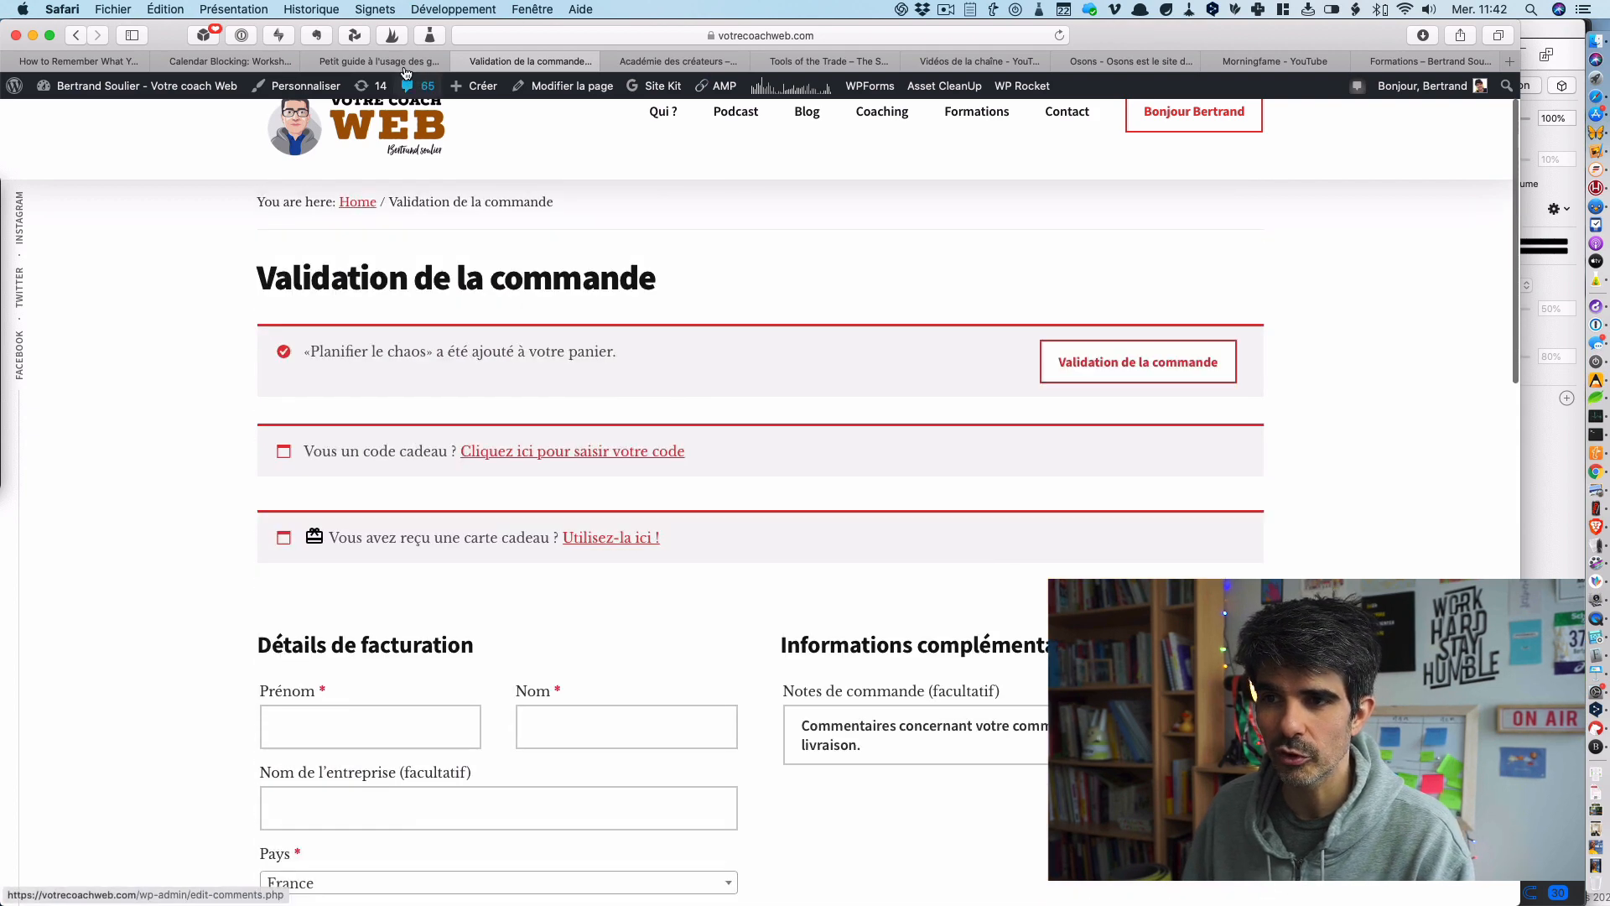
- Open the "Offre sur Agenda" order bump from the OrderBumps list and review its trigger rule
{"action": "left_click", "coordinate": [394, 61]}
{"action": "left_click", "coordinate": [524, 60]}
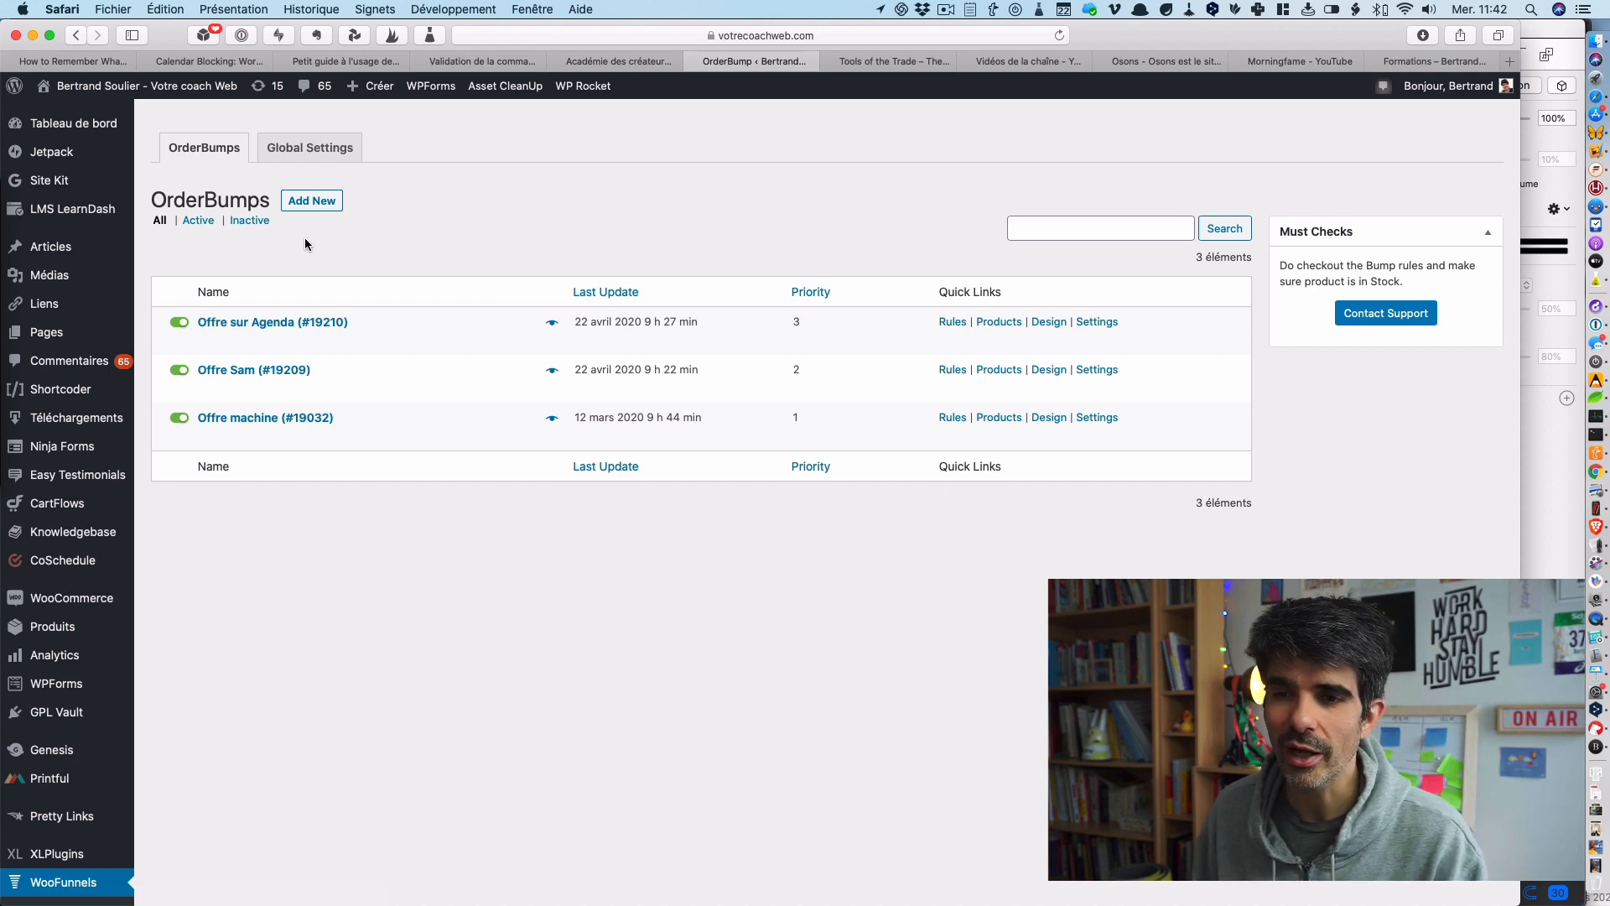
{"action": "mouse_move", "coordinate": [326, 349]}
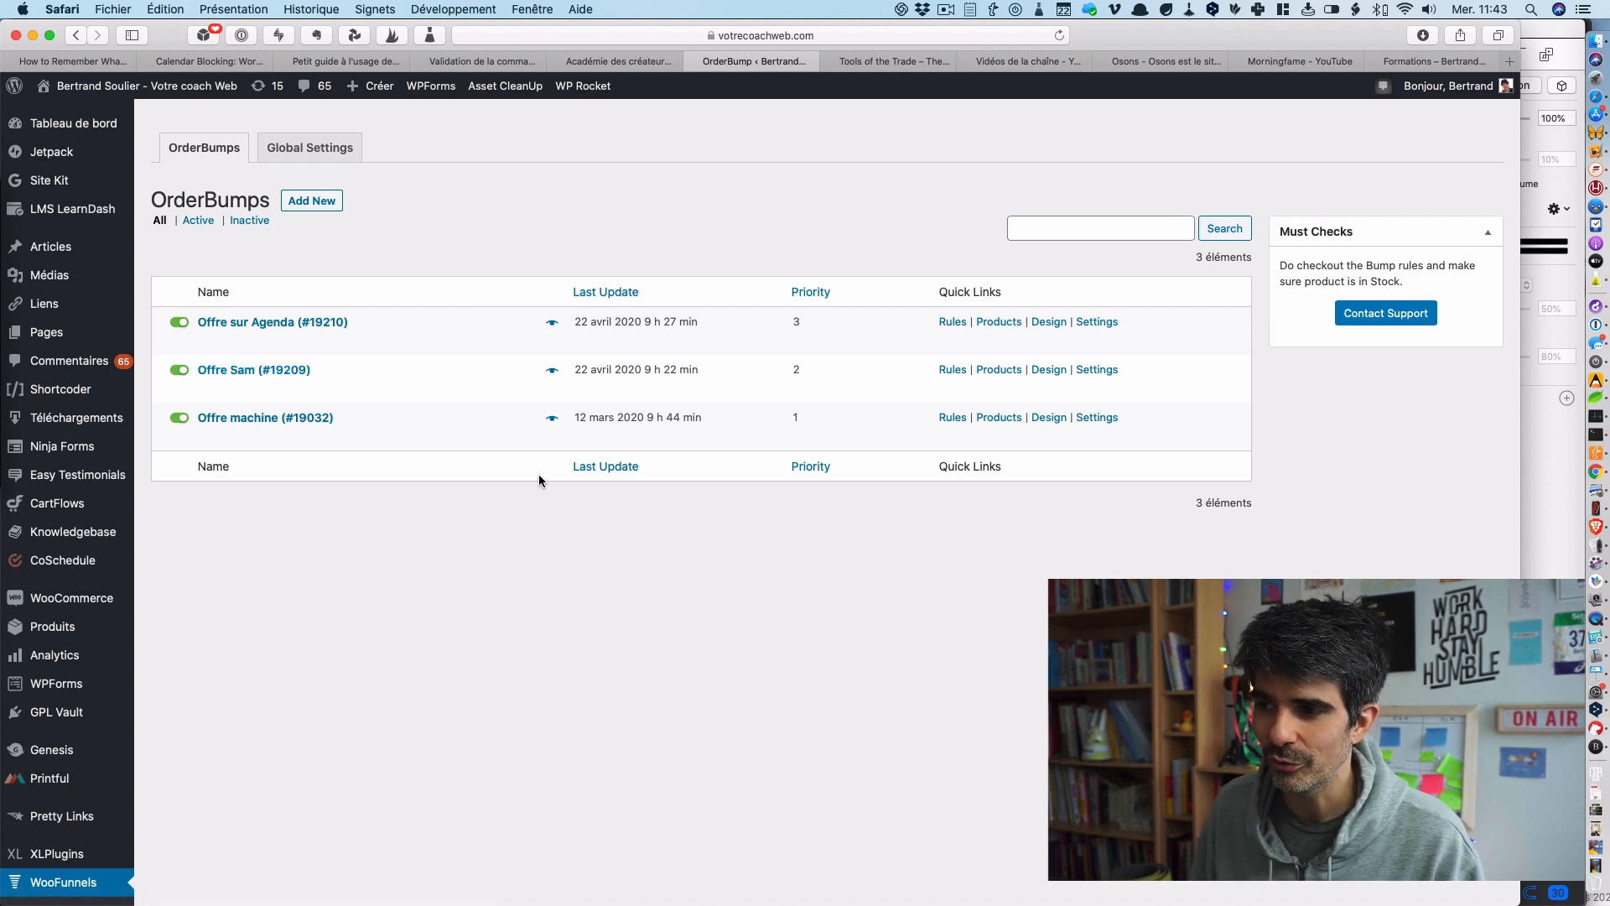
{"action": "left_click", "coordinate": [283, 324]}
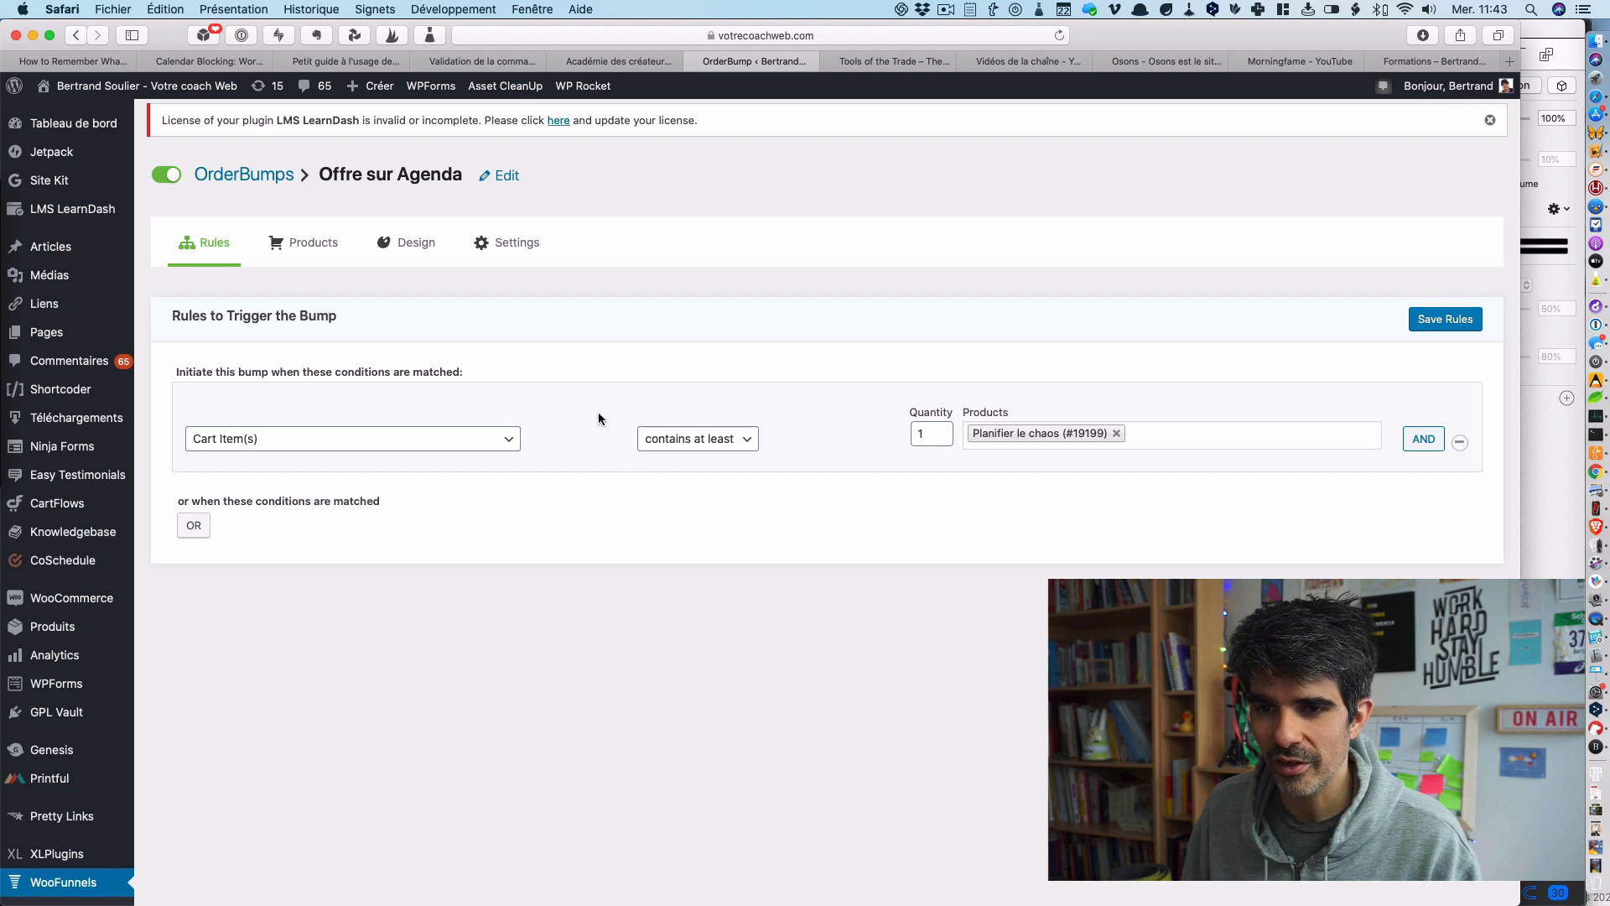
{"action": "scroll", "coordinate": [515, 505], "scroll_direction": "down", "scroll_amount": 1}
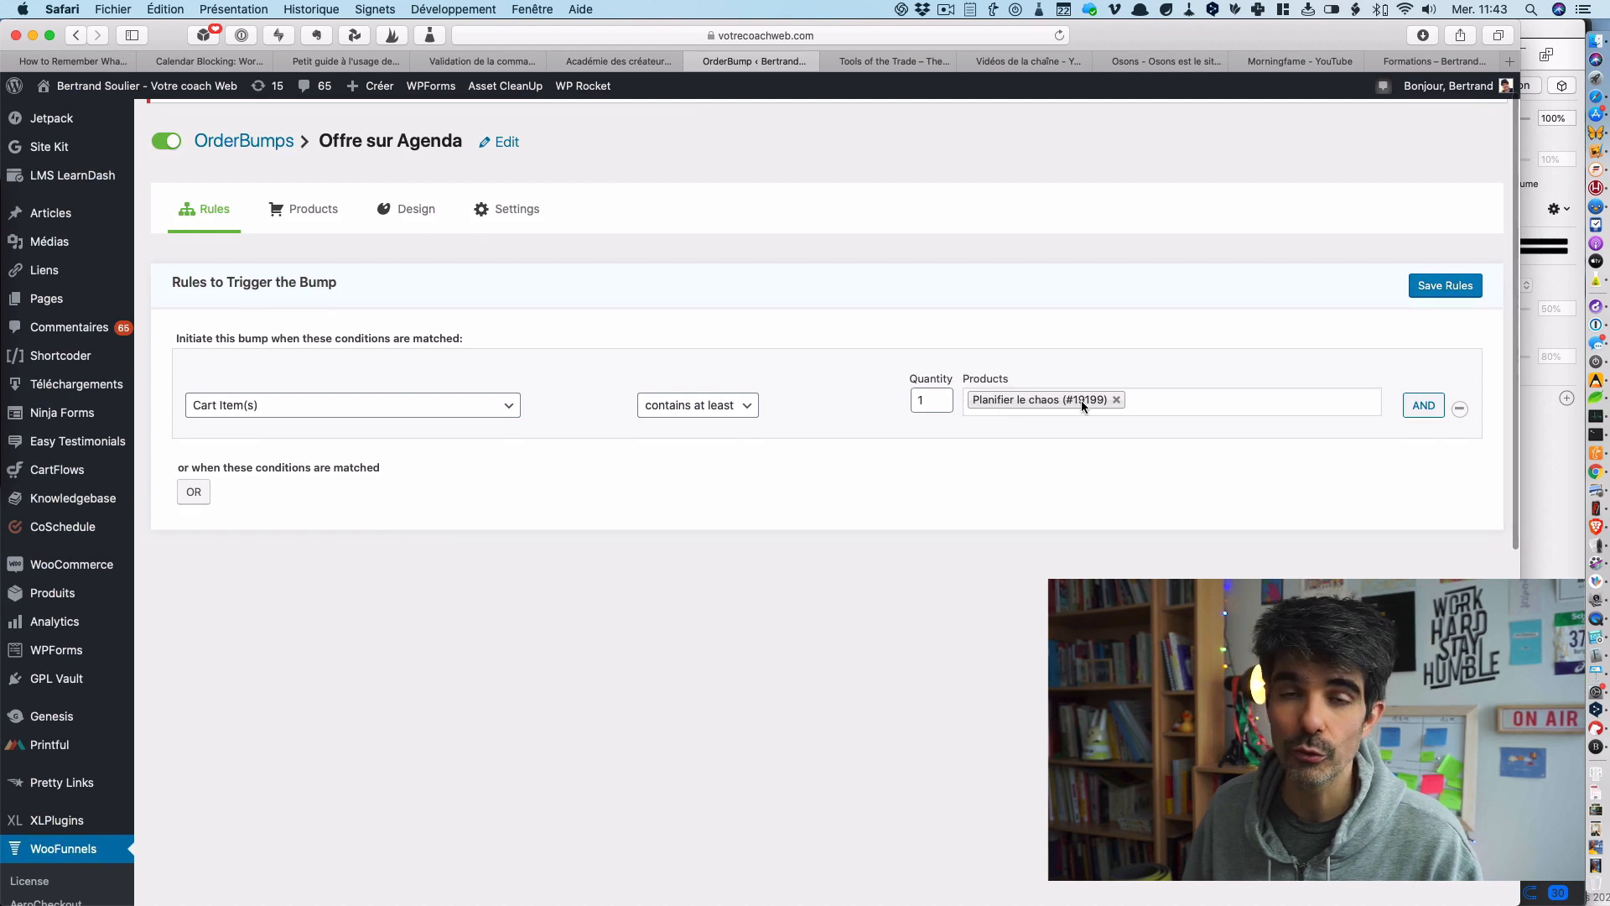
- Examine the offered product, its discount and the title and description design of "Offre sur Agenda"
{"action": "left_click", "coordinate": [332, 214]}
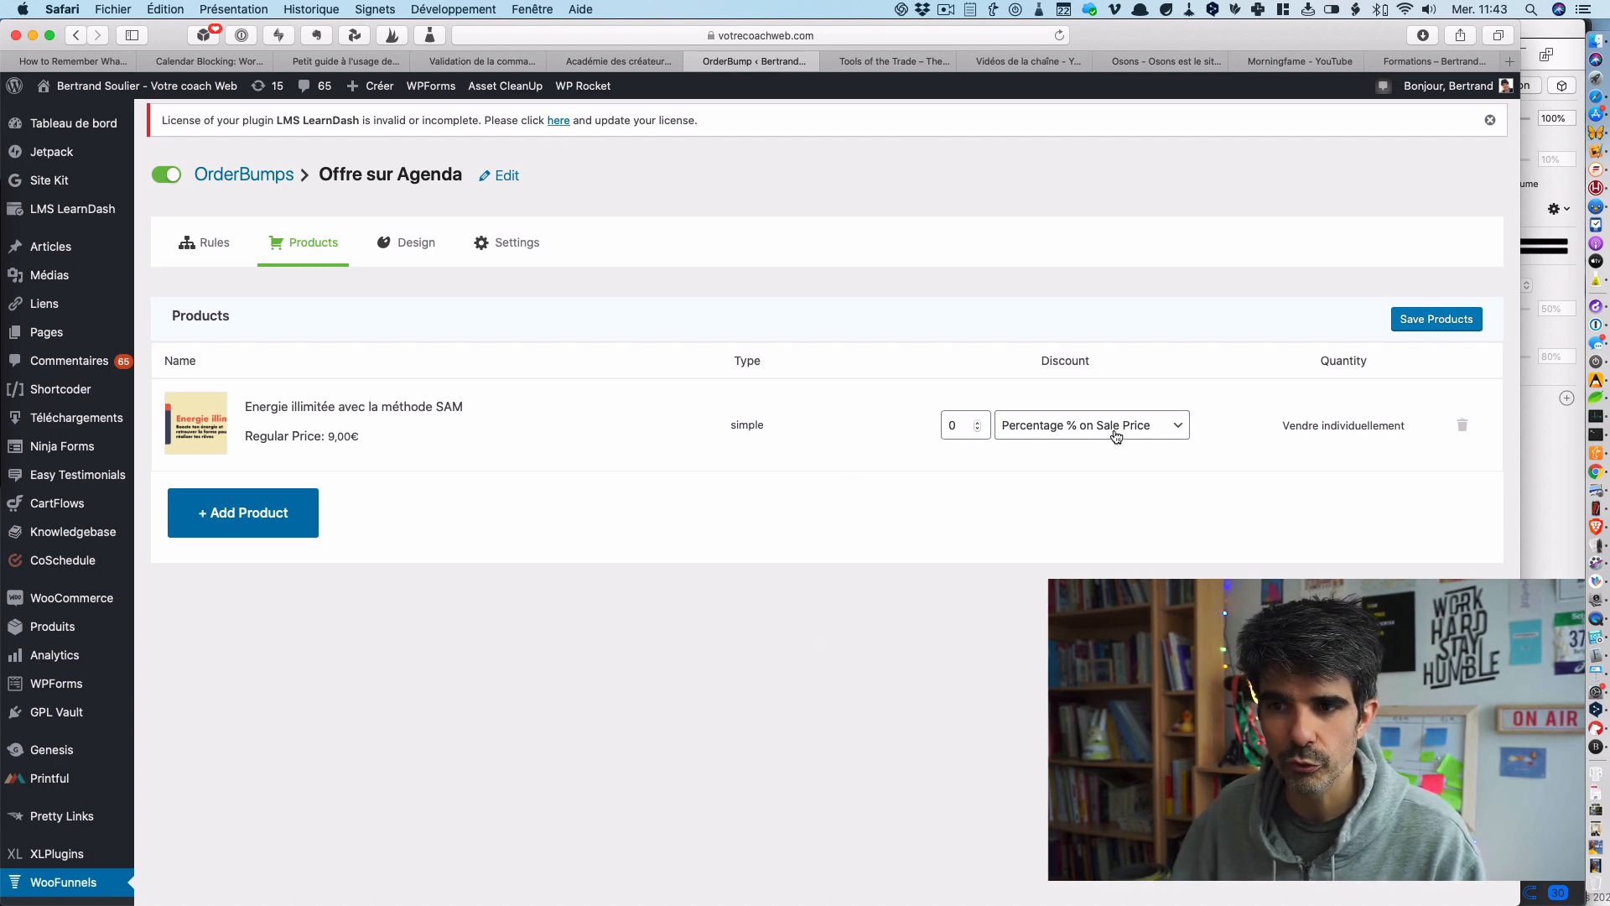
{"action": "left_click", "coordinate": [413, 243]}
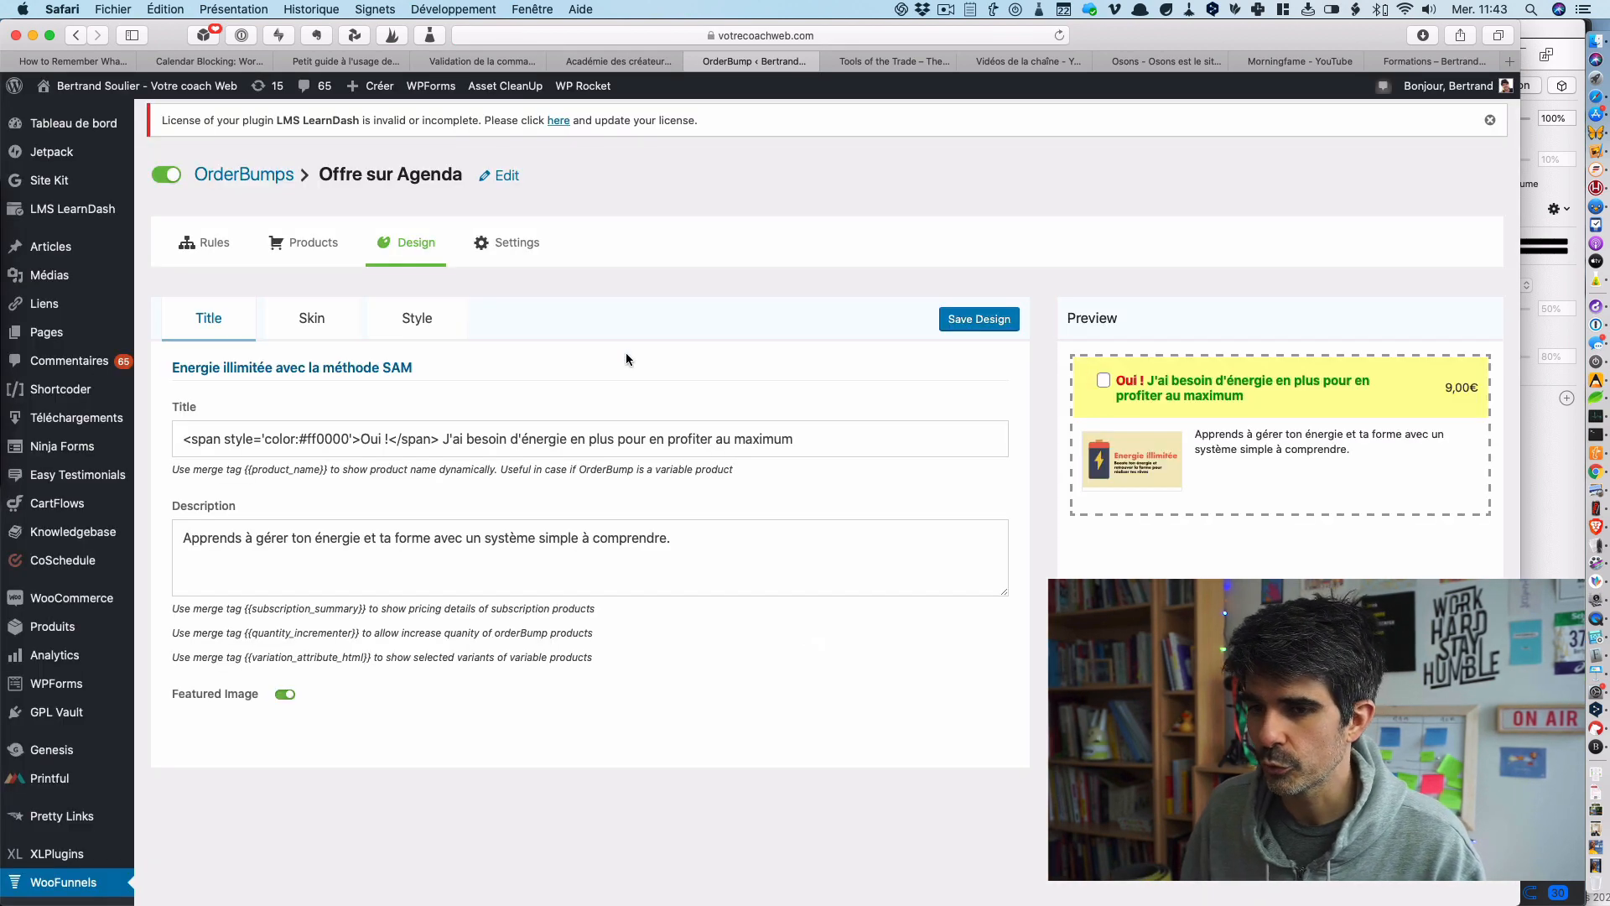
{"action": "scroll", "coordinate": [629, 358], "scroll_direction": "down", "scroll_amount": 2}
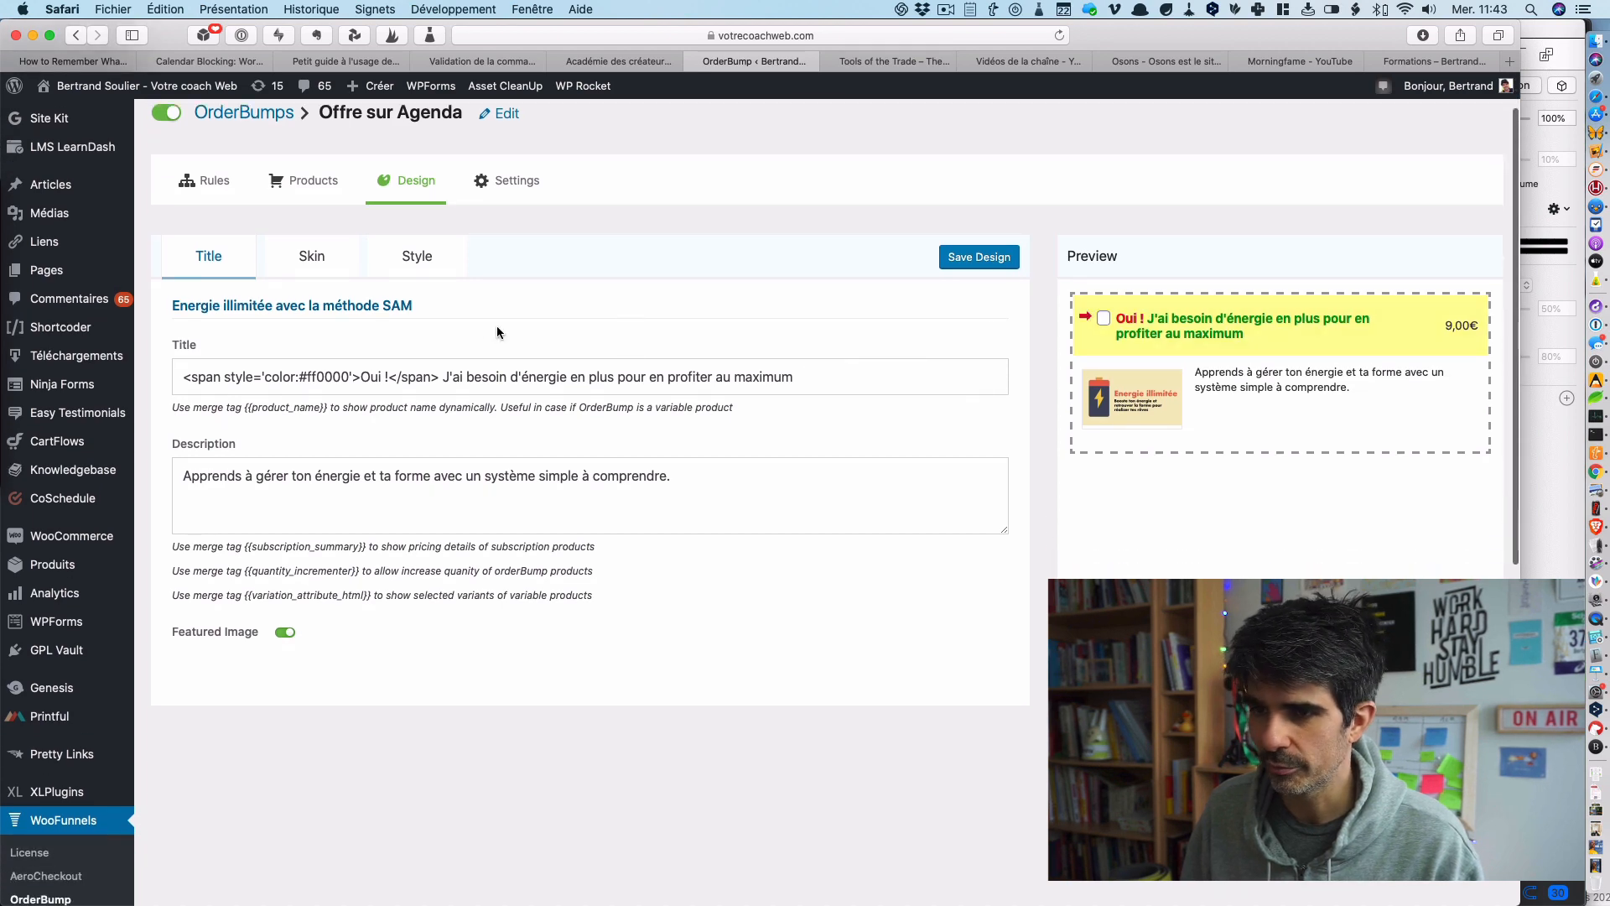
- Compare the available skins for the "Offre sur Agenda" bump, then return to its title and description texts
{"action": "left_click", "coordinate": [315, 267]}
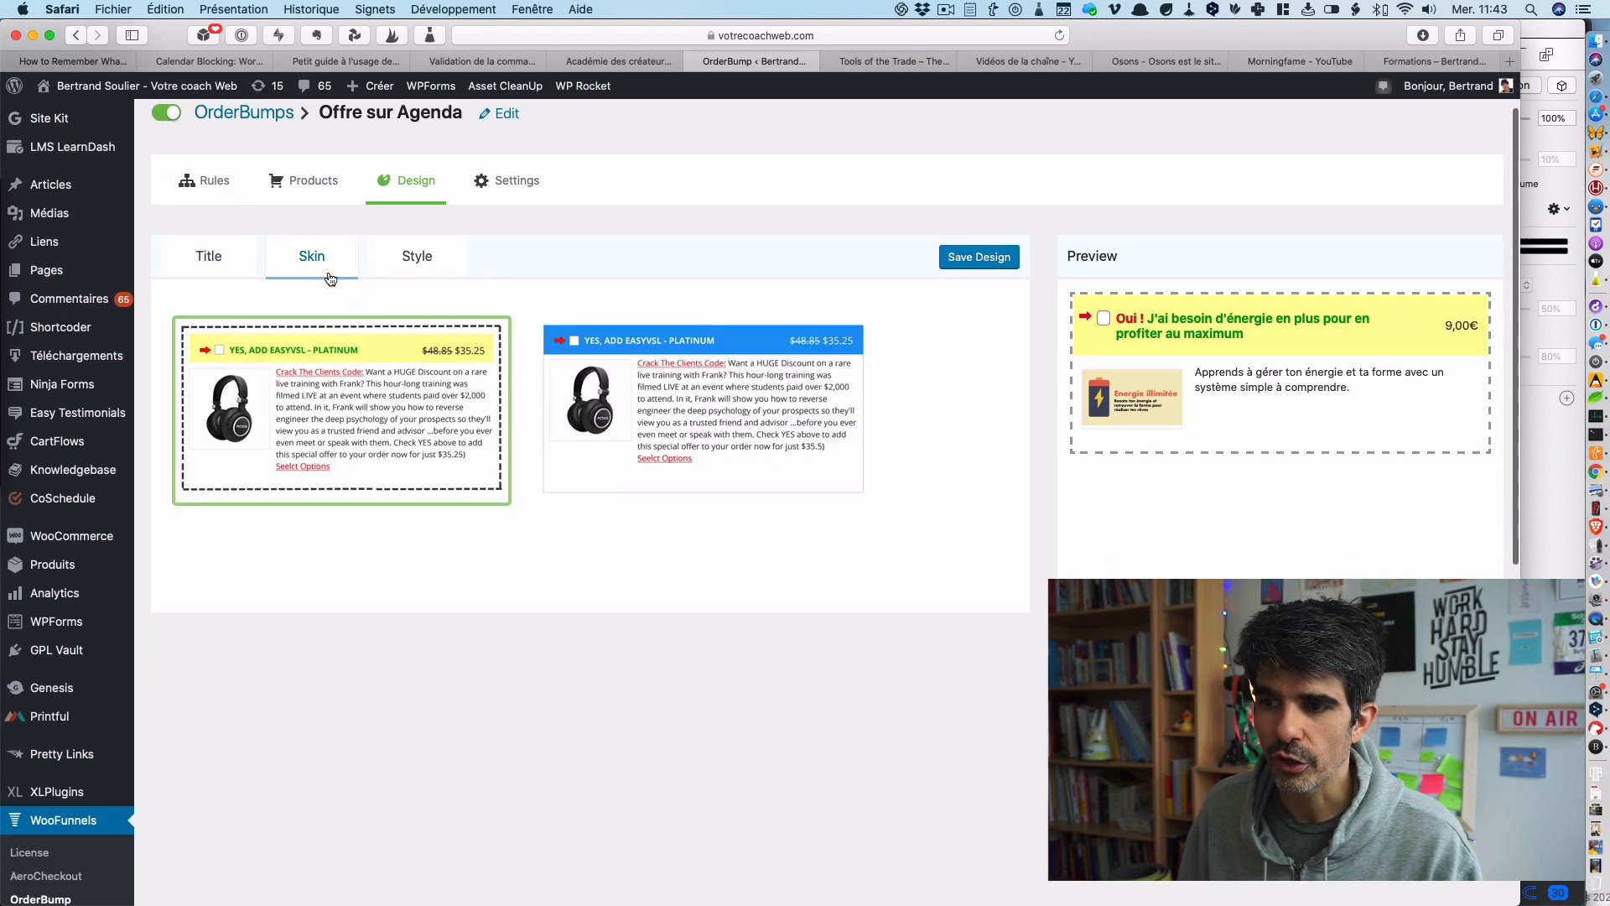
{"action": "left_click", "coordinate": [646, 350]}
{"action": "left_click", "coordinate": [784, 584]}
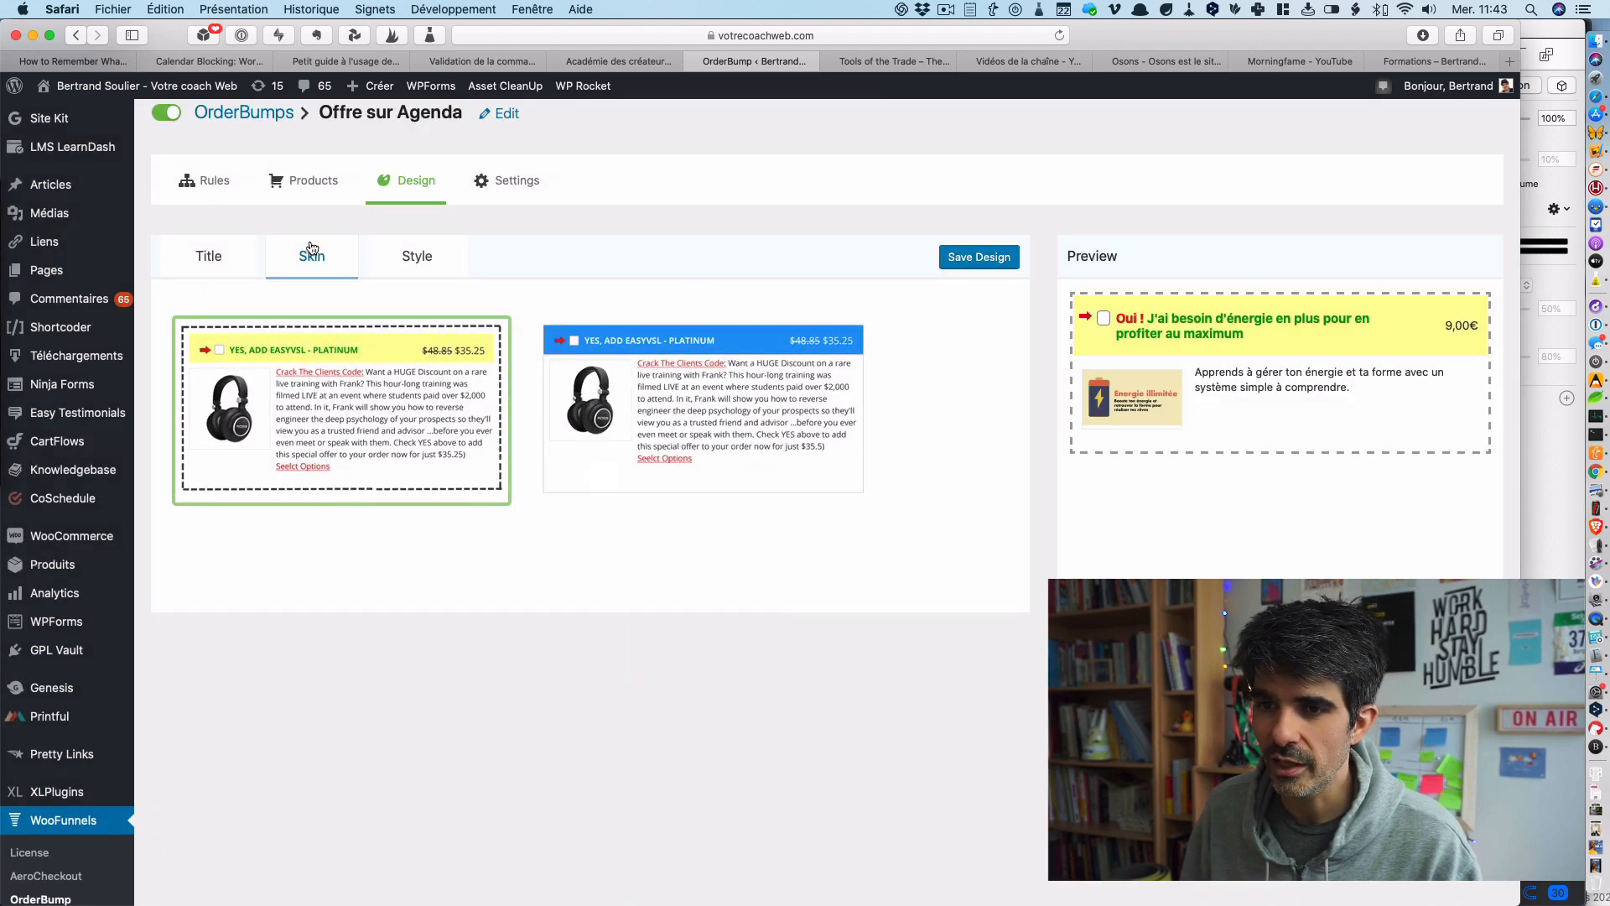
{"action": "left_click", "coordinate": [216, 260]}
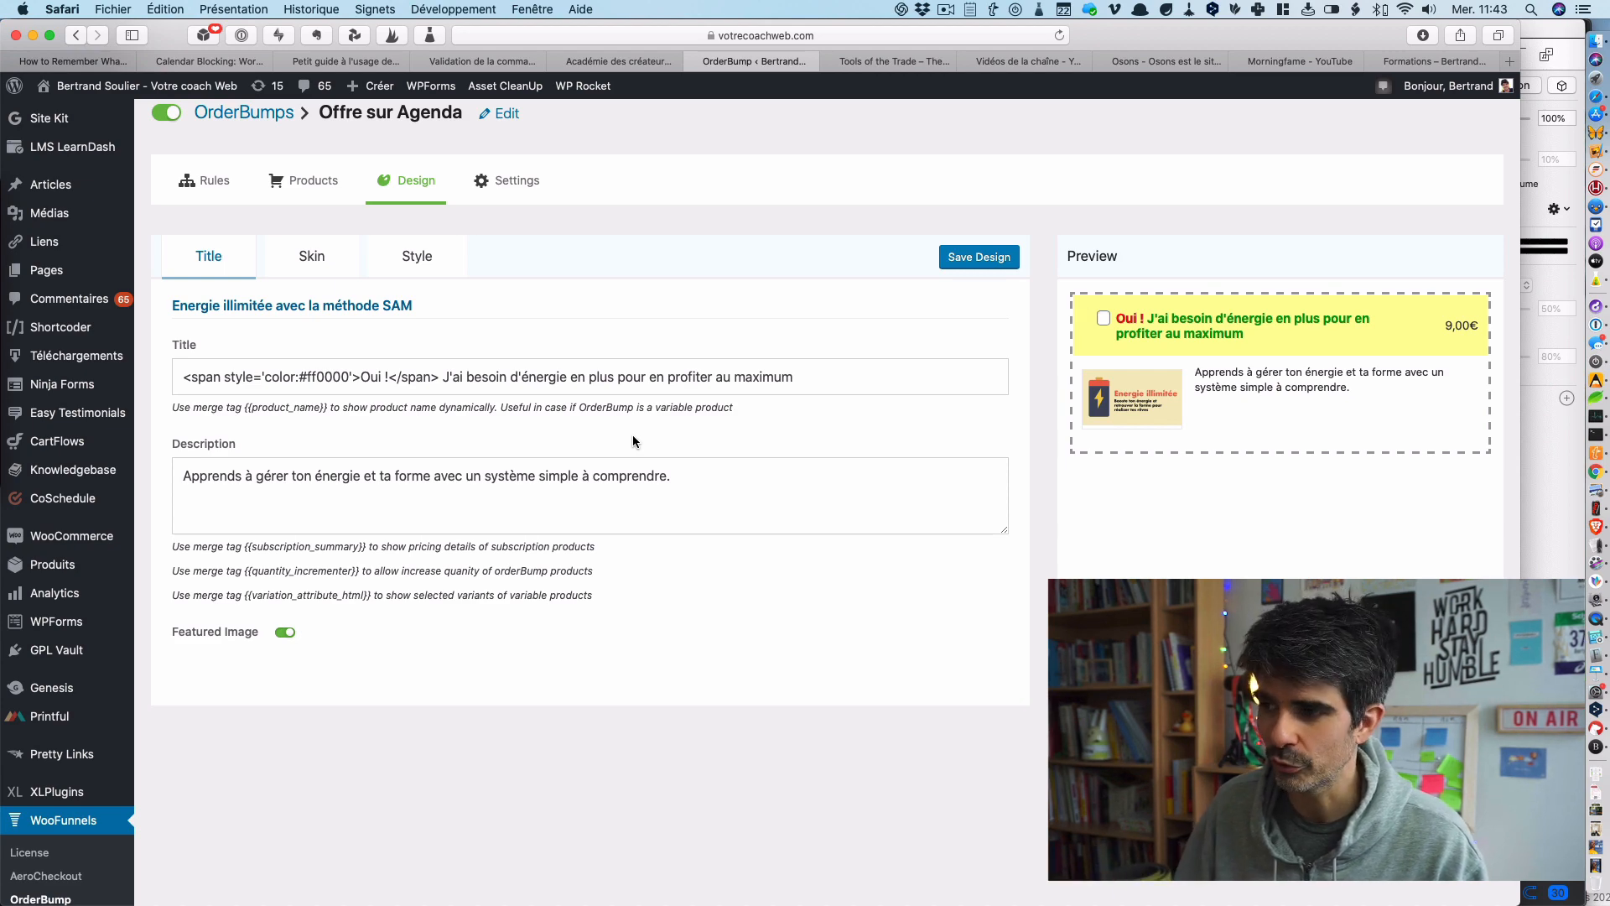
- Examine the style options of "Offre sur Agenda", plus its priority and display position settings
{"action": "left_click", "coordinate": [417, 256]}
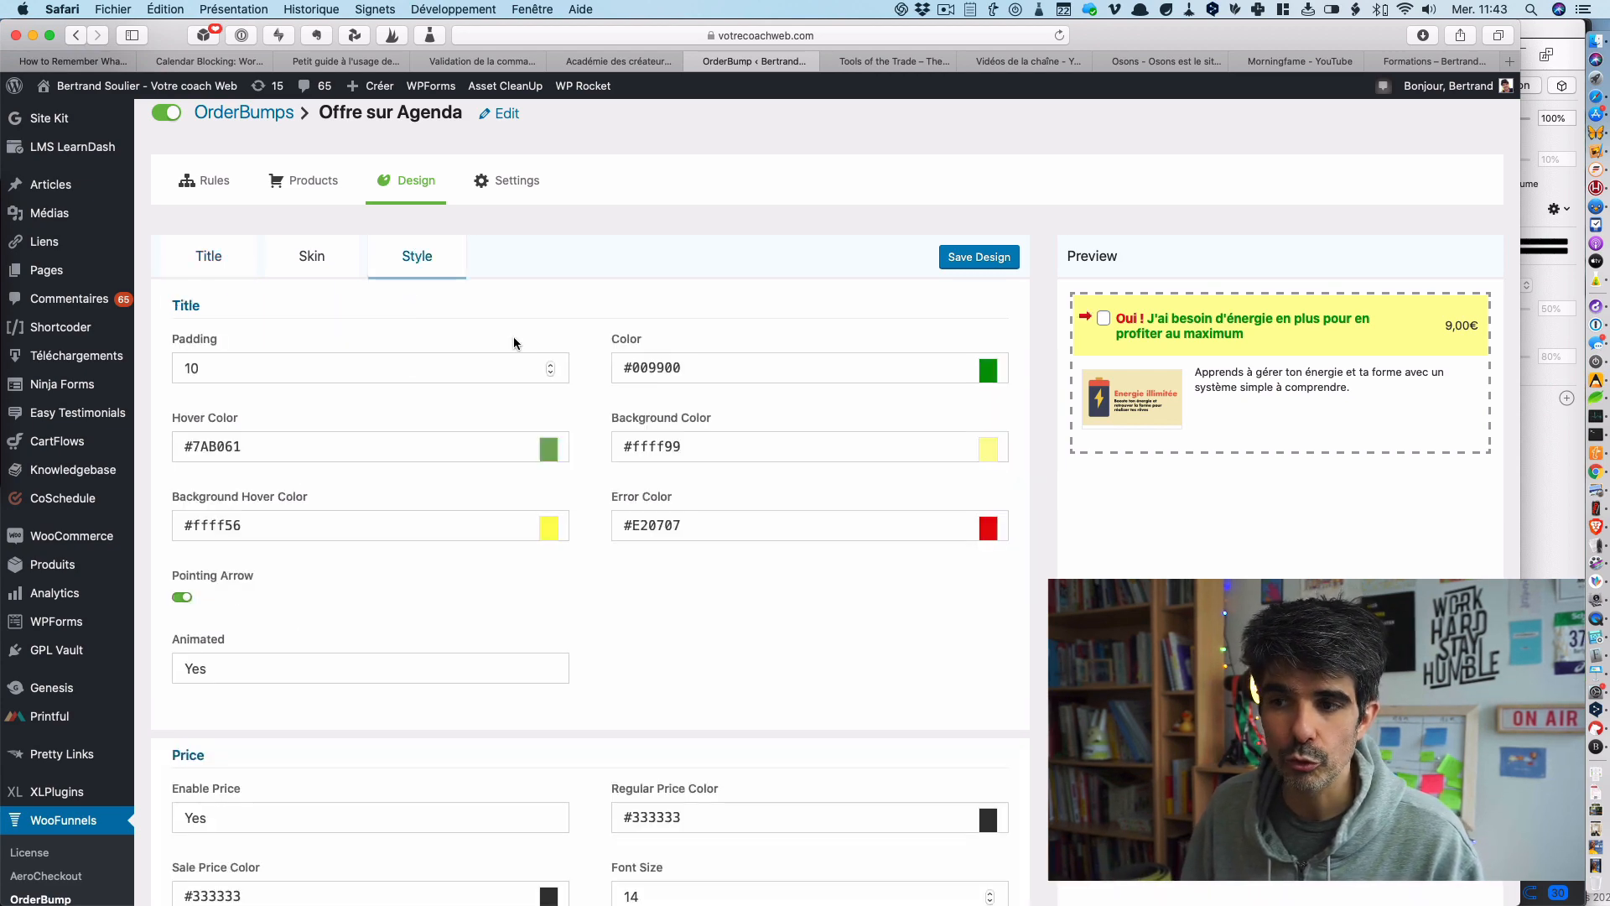
{"action": "scroll", "coordinate": [672, 364], "scroll_direction": "down", "scroll_amount": 5}
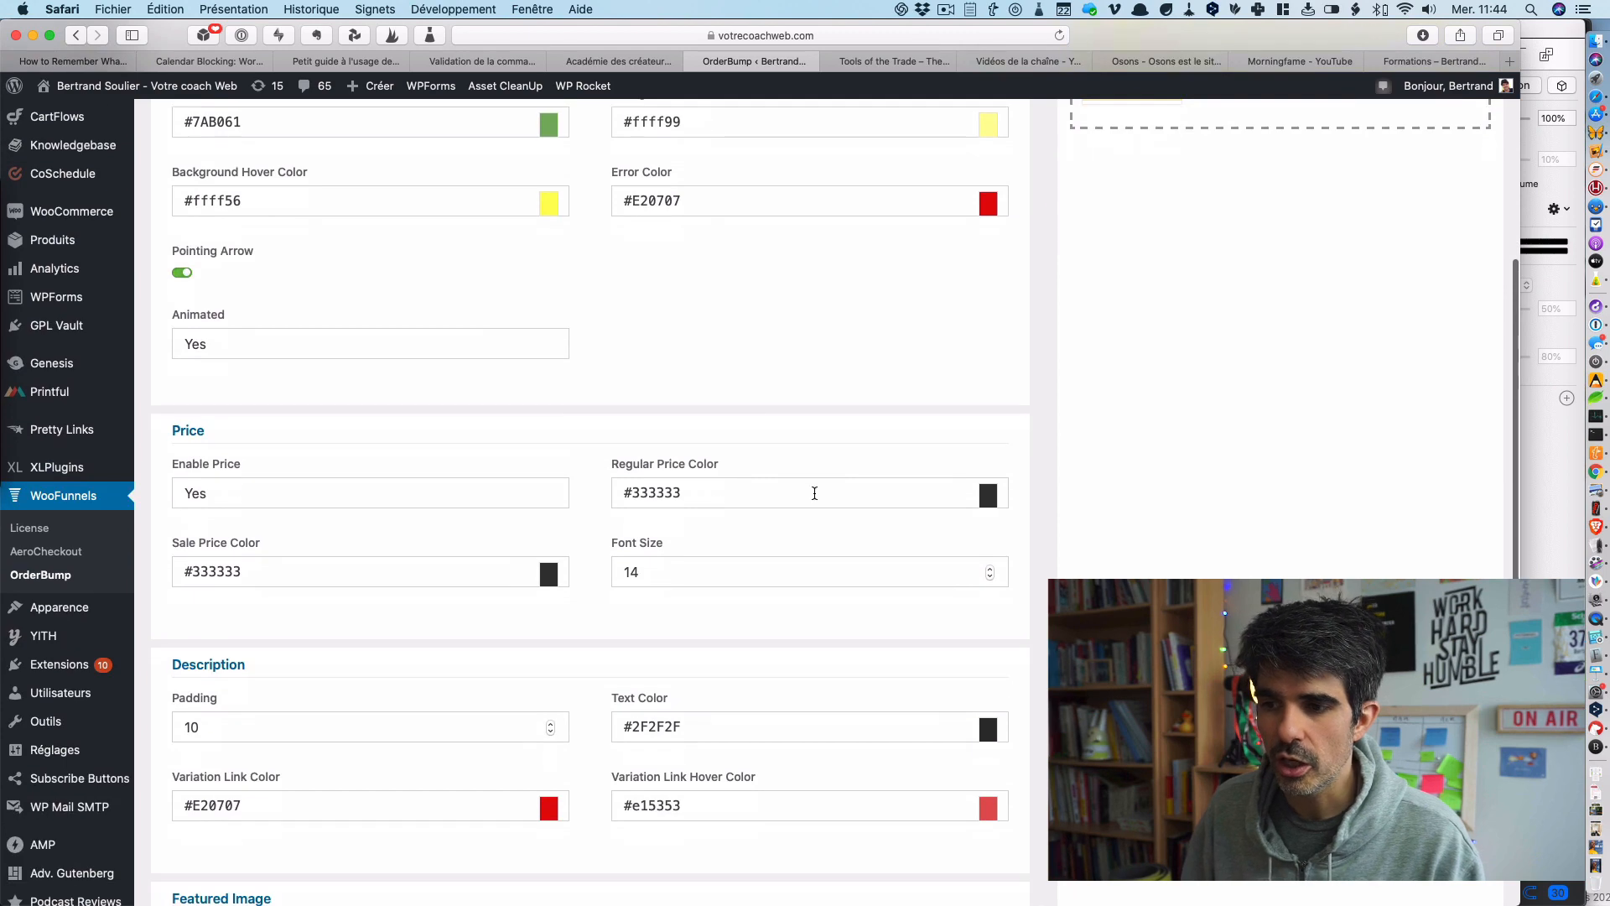
{"action": "scroll", "coordinate": [815, 493], "scroll_direction": "down", "scroll_amount": 8}
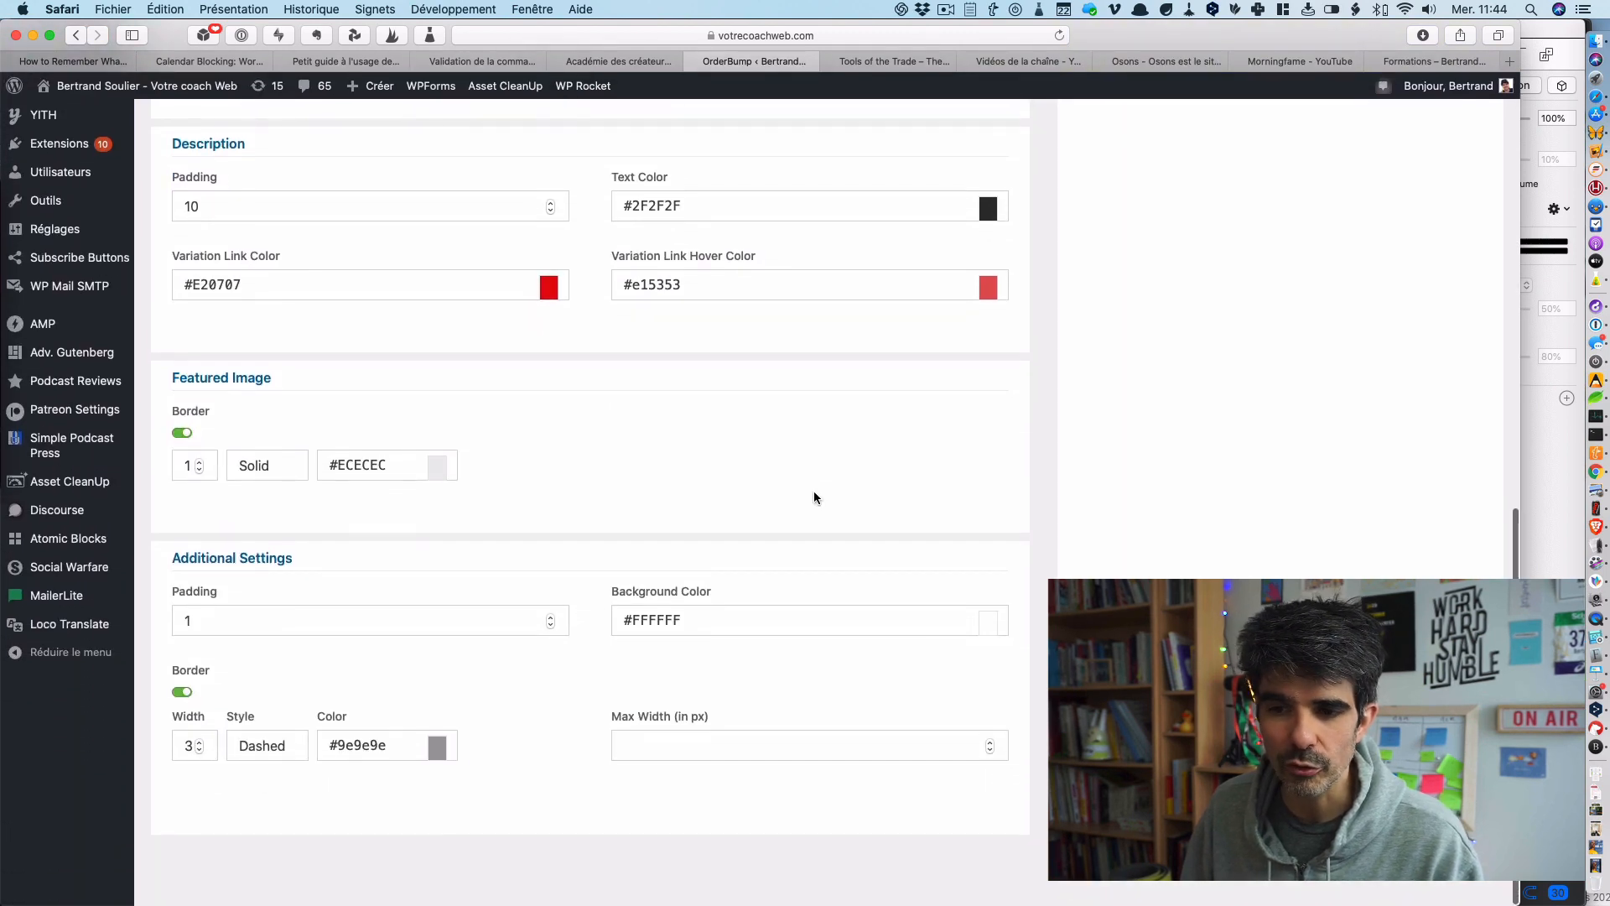
{"action": "scroll", "coordinate": [814, 497], "scroll_direction": "up", "scroll_amount": 12}
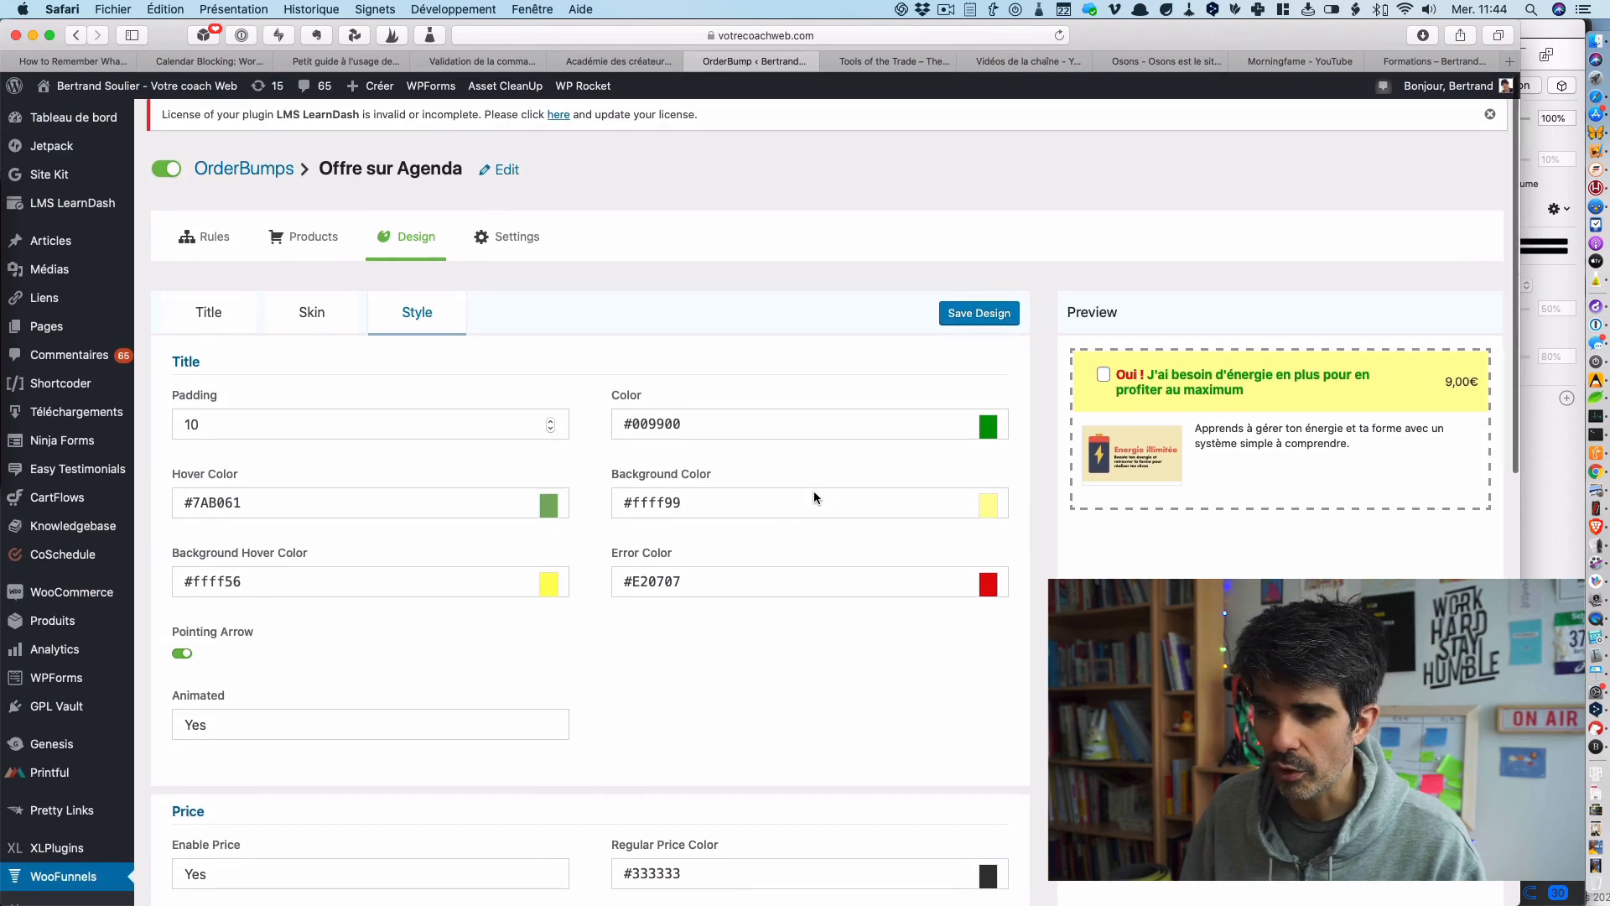
{"action": "scroll", "coordinate": [813, 497], "scroll_direction": "down", "scroll_amount": 12}
{"action": "scroll", "coordinate": [814, 498], "scroll_direction": "up", "scroll_amount": 13}
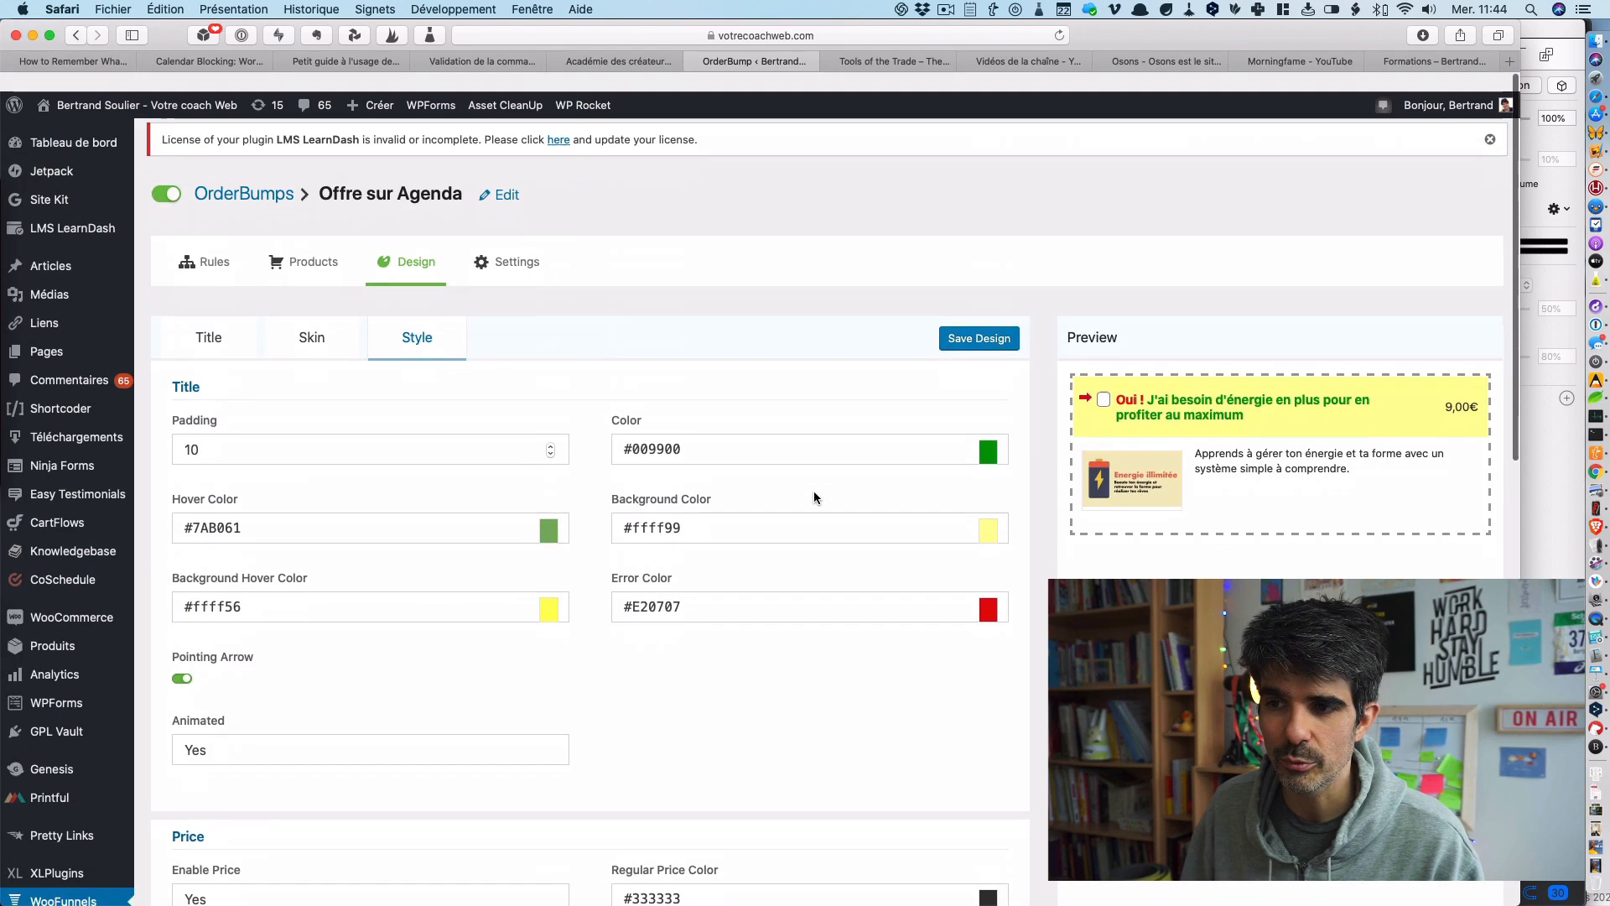
{"action": "left_click", "coordinate": [533, 252]}
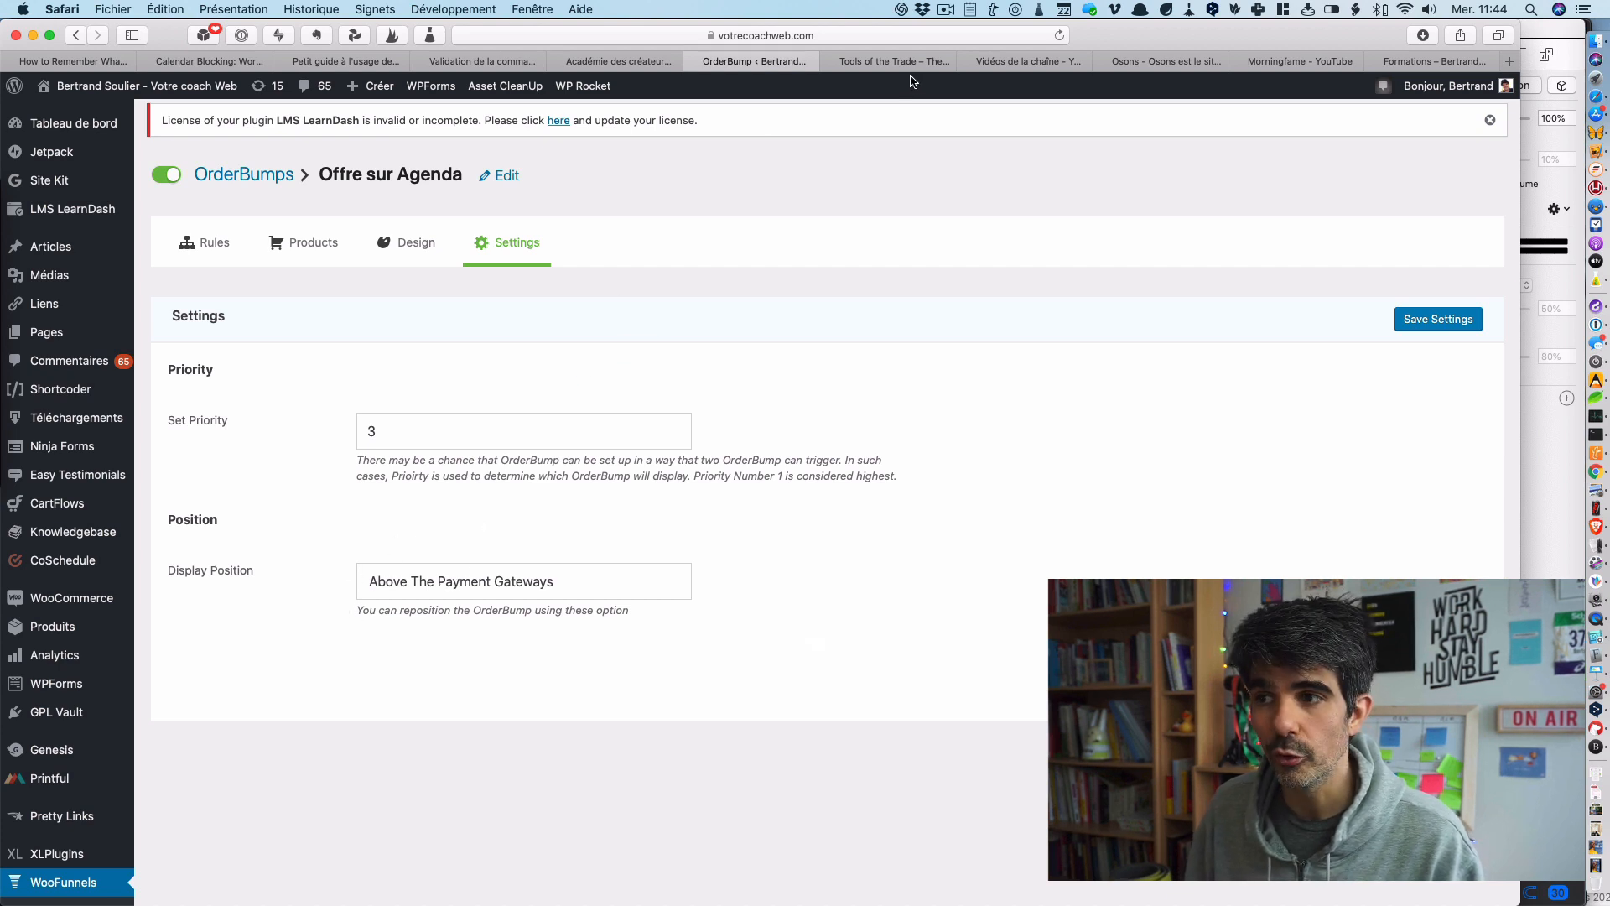
- Return to the checkout page and examine where the bump offer sits between the order summary and the payment methods
{"action": "left_click", "coordinate": [483, 62]}
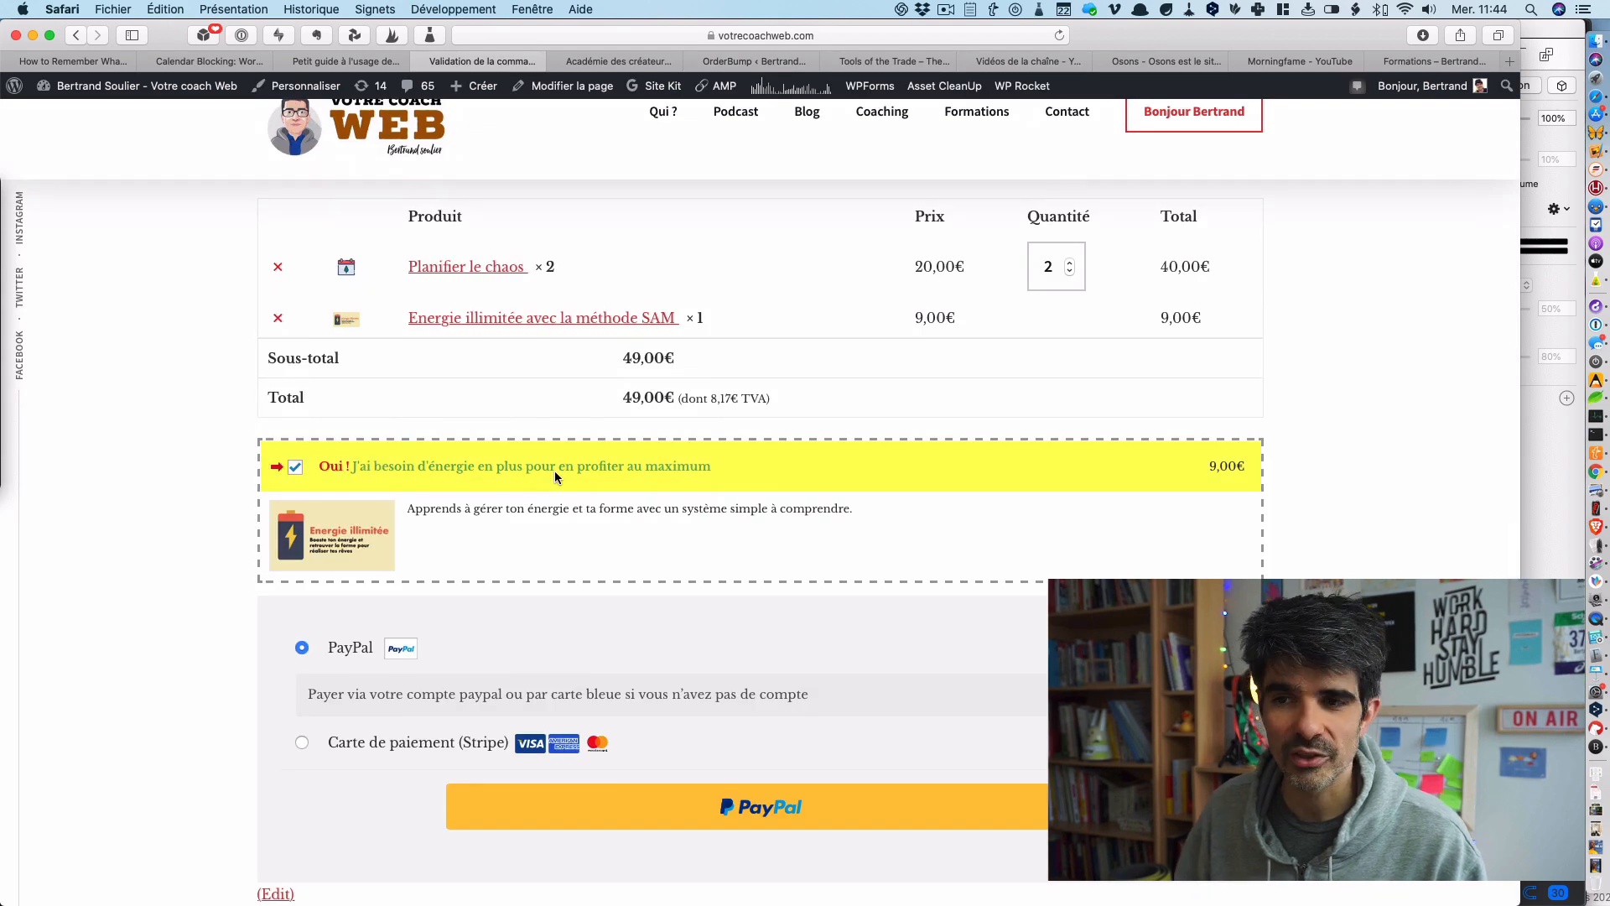
{"action": "scroll", "coordinate": [198, 557], "scroll_direction": "down", "scroll_amount": 4}
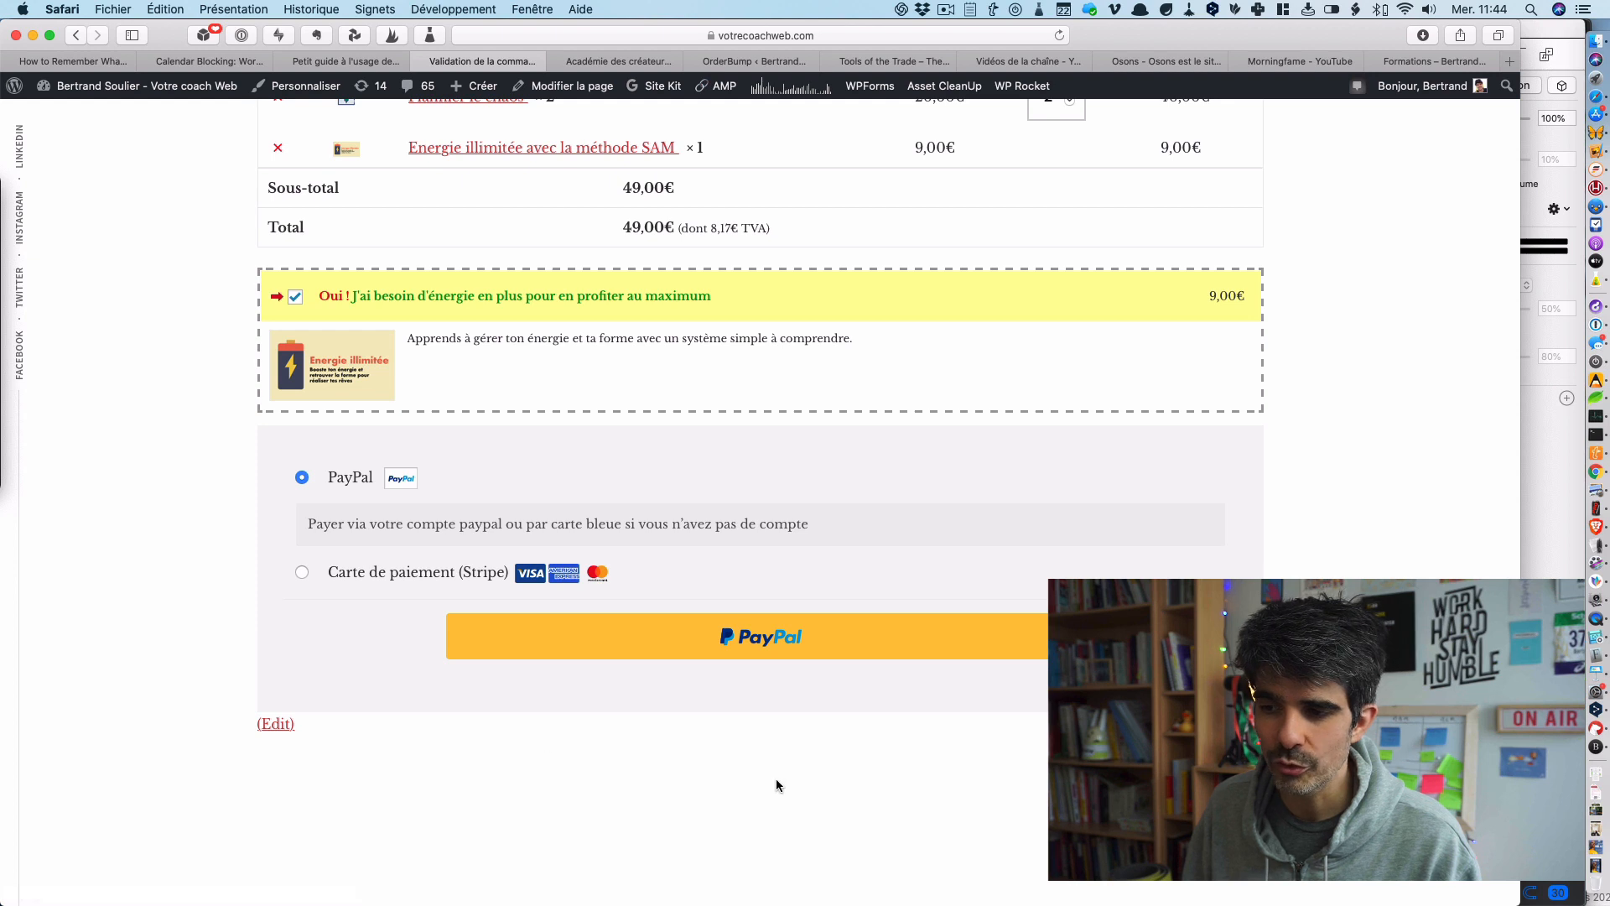
{"action": "scroll", "coordinate": [777, 785], "scroll_direction": "down", "scroll_amount": 3}
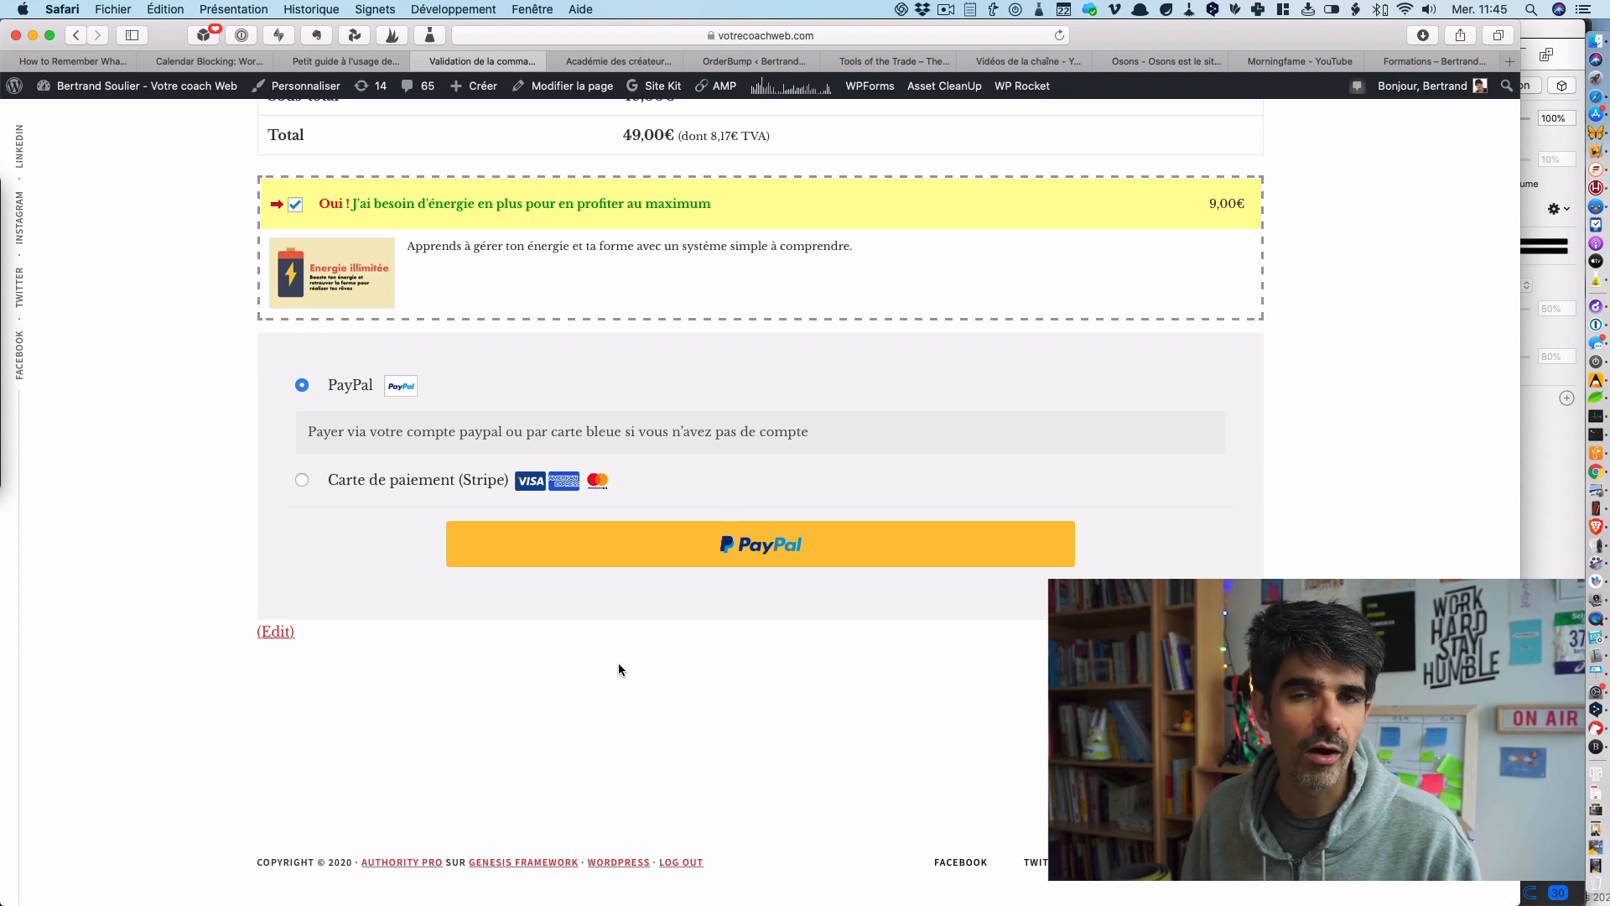
{"action": "scroll", "coordinate": [604, 587], "scroll_direction": "up", "scroll_amount": 1}
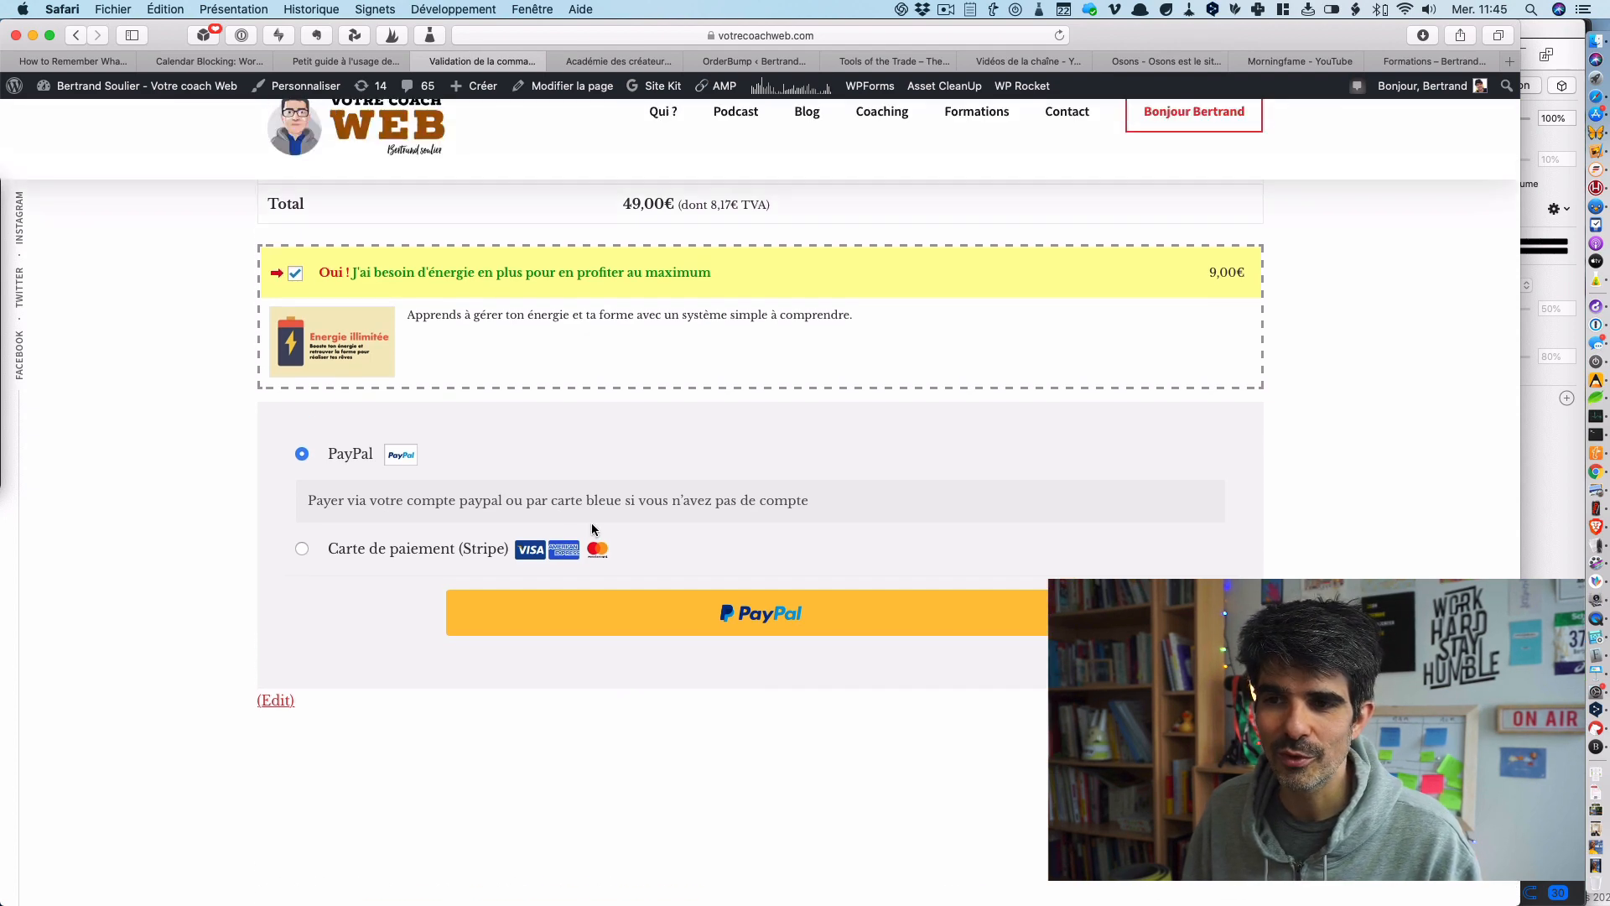
{"action": "scroll", "coordinate": [491, 373], "scroll_direction": "up", "scroll_amount": 5}
{"action": "scroll", "coordinate": [491, 373], "scroll_direction": "up", "scroll_amount": 2}
{"action": "scroll", "coordinate": [490, 375], "scroll_direction": "down", "scroll_amount": 1}
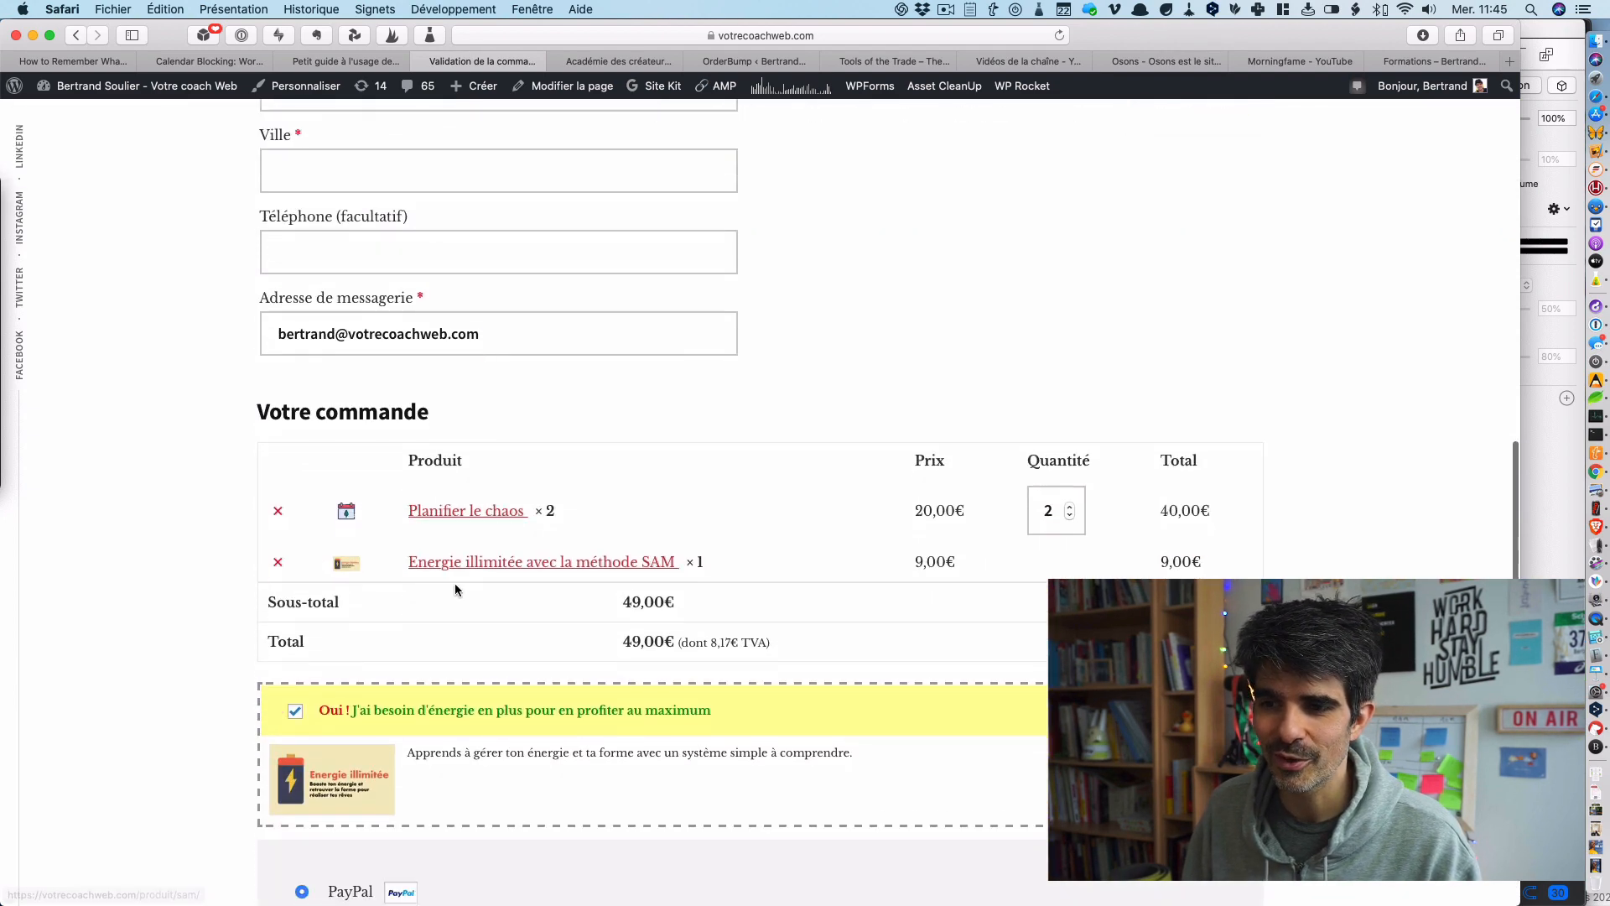
{"action": "scroll", "coordinate": [513, 530], "scroll_direction": "down", "scroll_amount": 3}
{"action": "scroll", "coordinate": [513, 530], "scroll_direction": "down", "scroll_amount": 1}
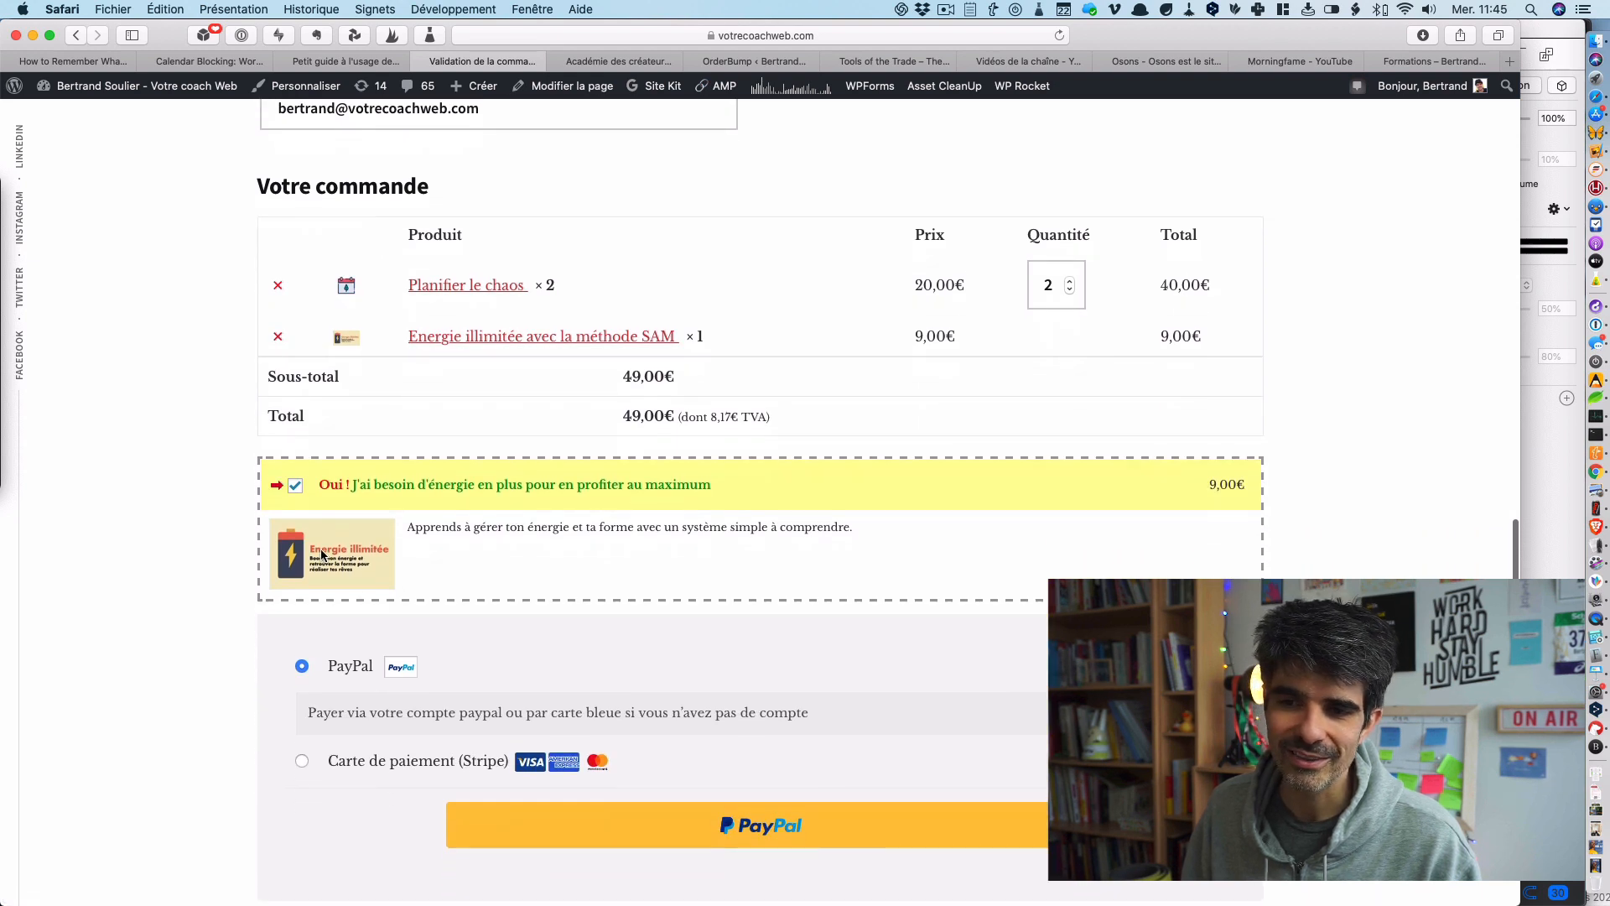
{"action": "scroll", "coordinate": [441, 564], "scroll_direction": "down", "scroll_amount": 2}
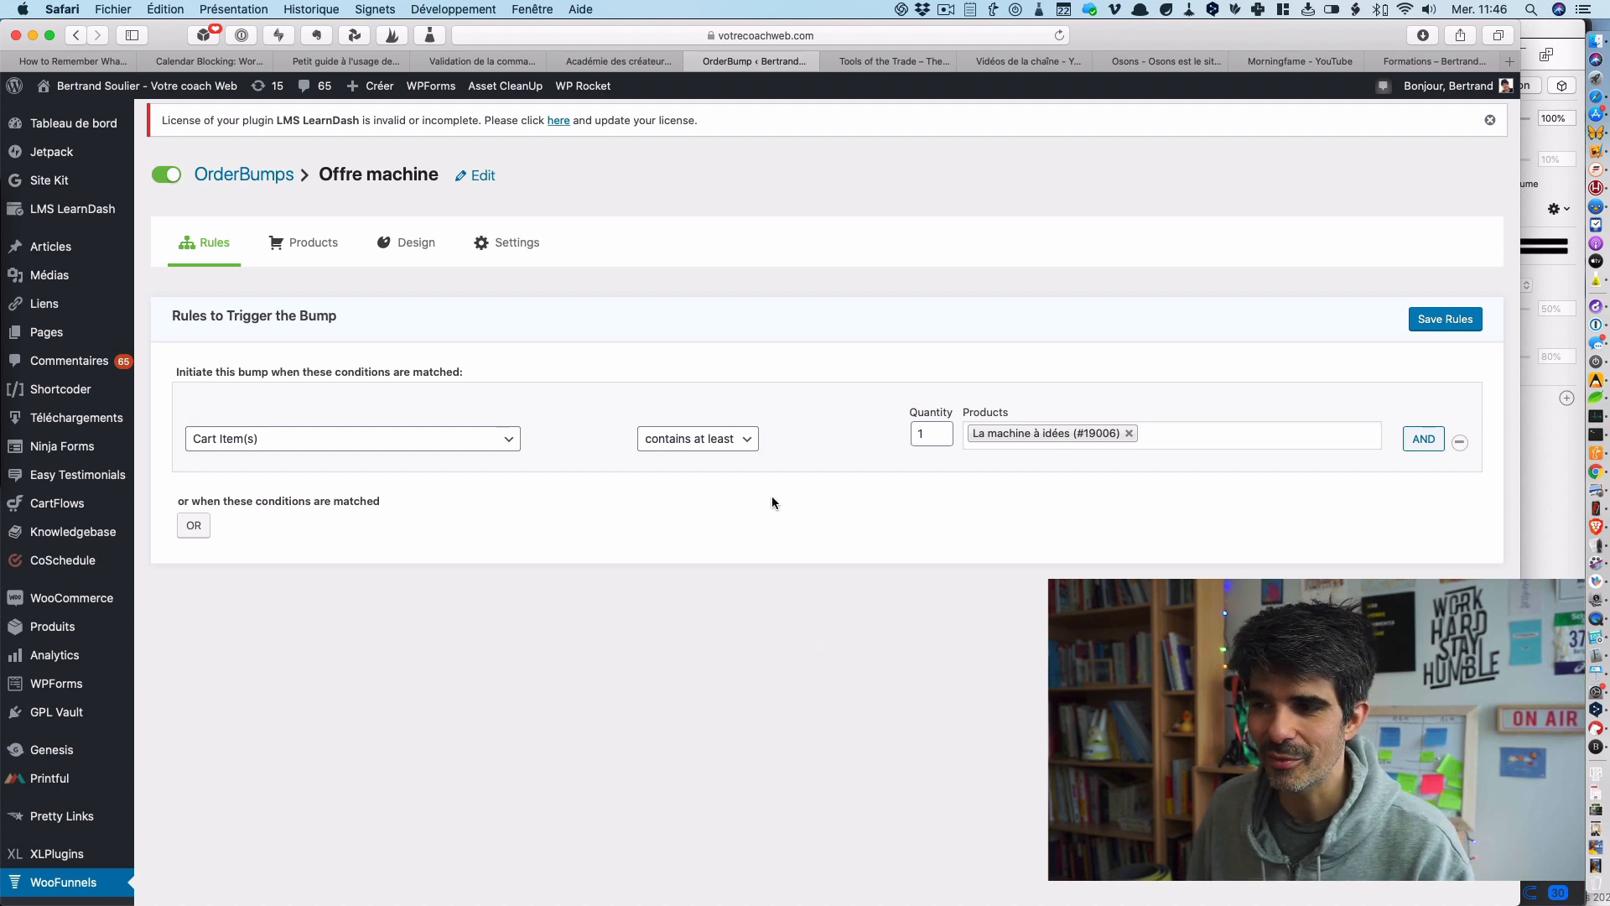
- Review the products, discounts and design texts configured for the "Offre machine" order bump
{"action": "left_click", "coordinate": [335, 243]}
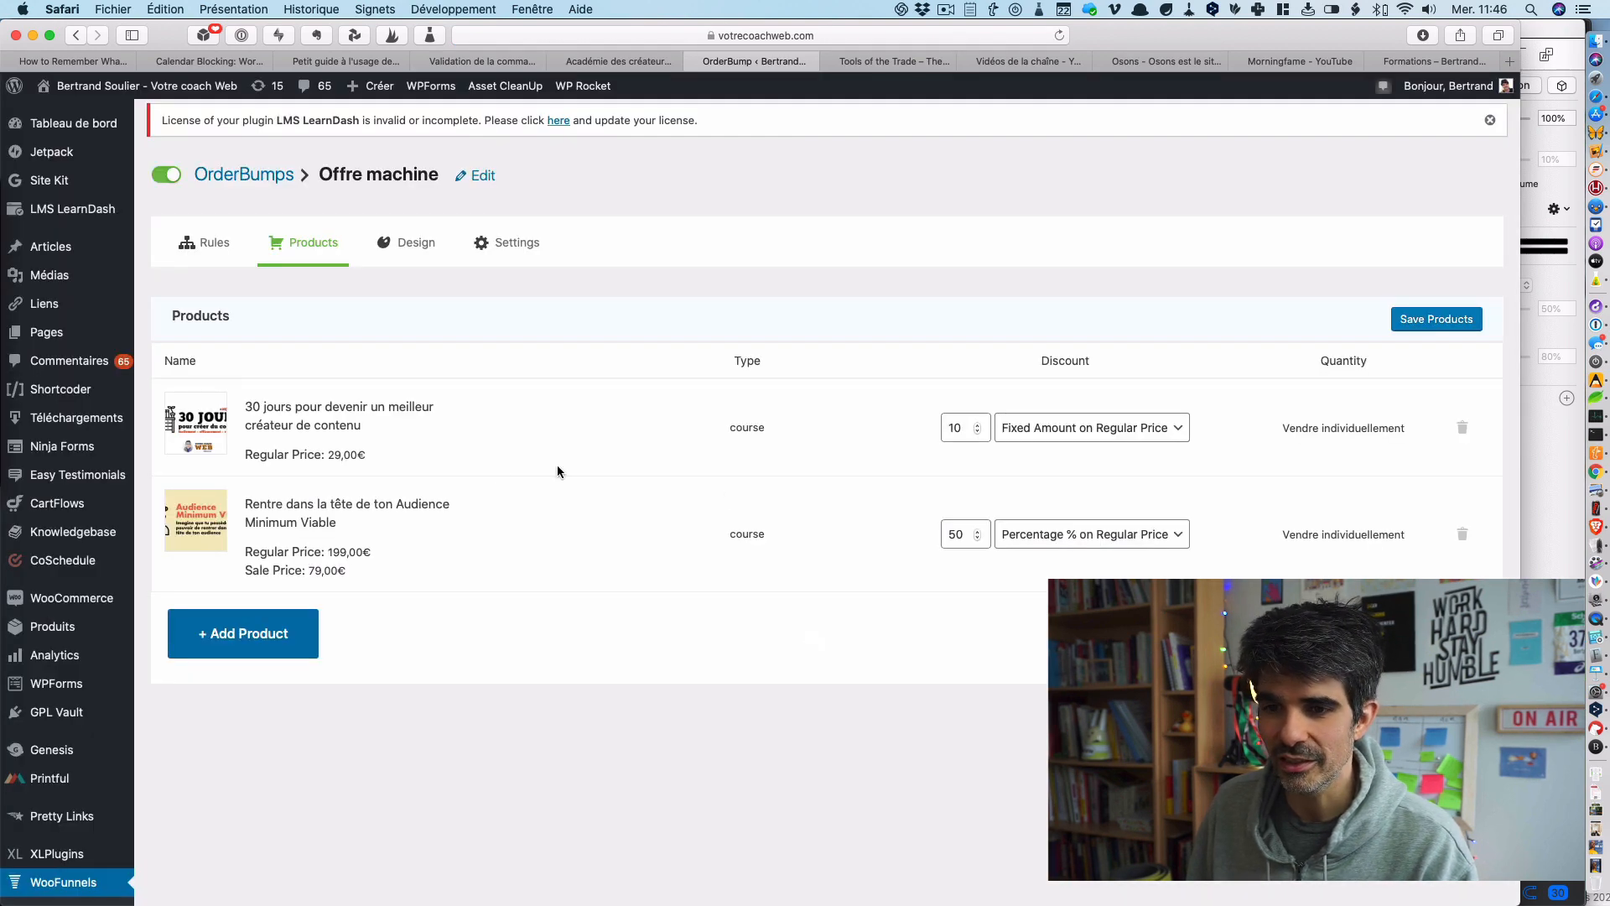
{"action": "scroll", "coordinate": [419, 489], "scroll_direction": "down", "scroll_amount": 2}
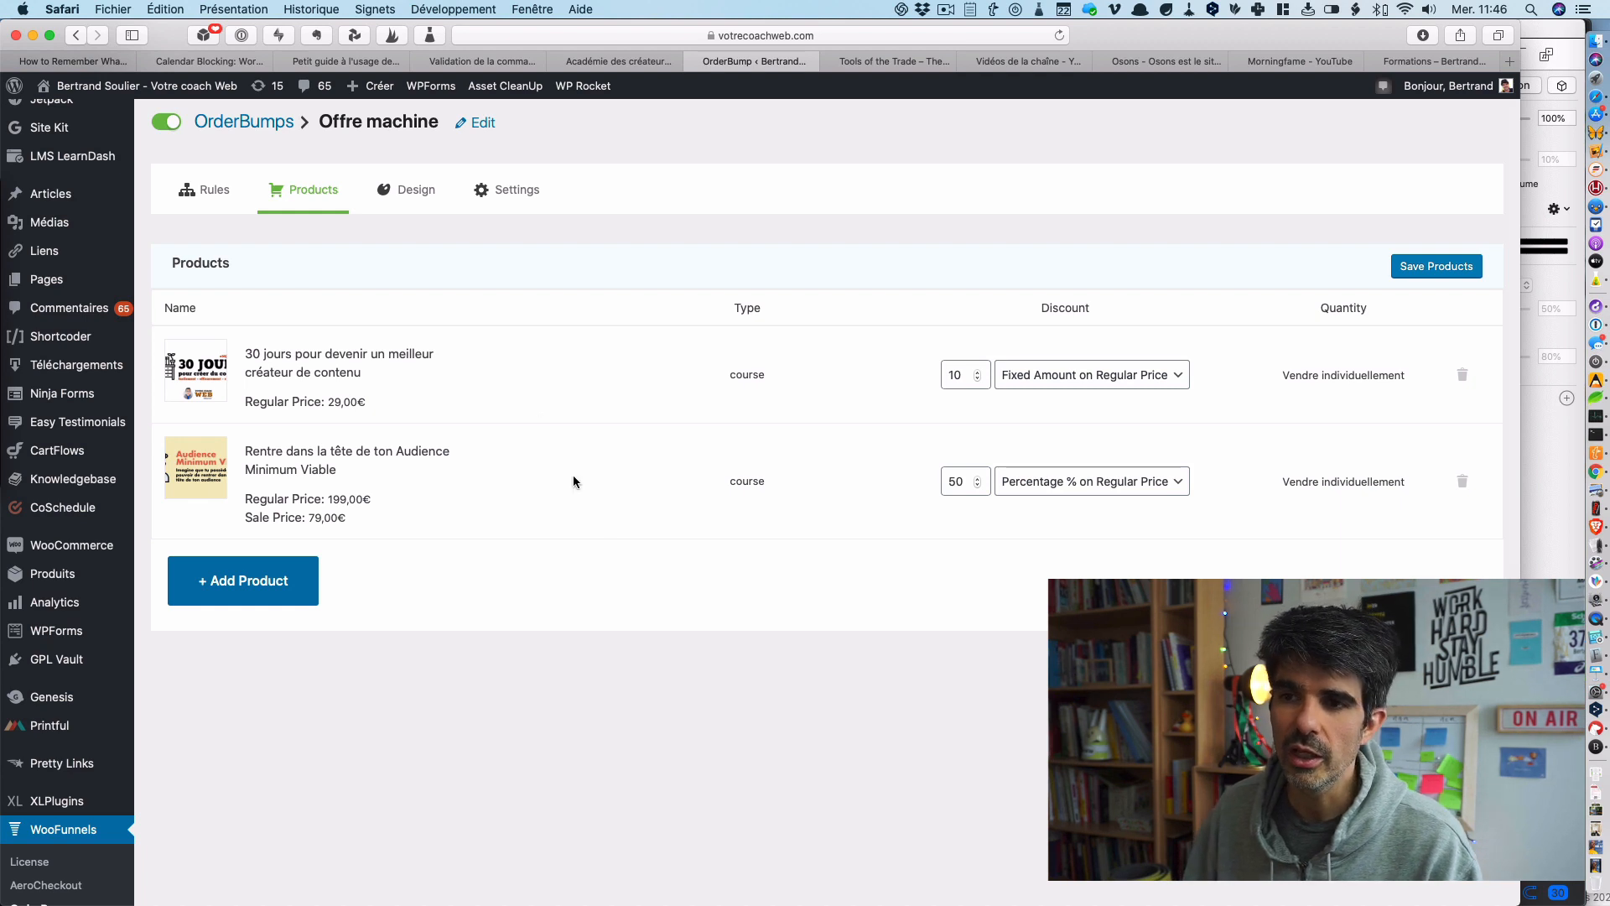
{"action": "left_click", "coordinate": [422, 204]}
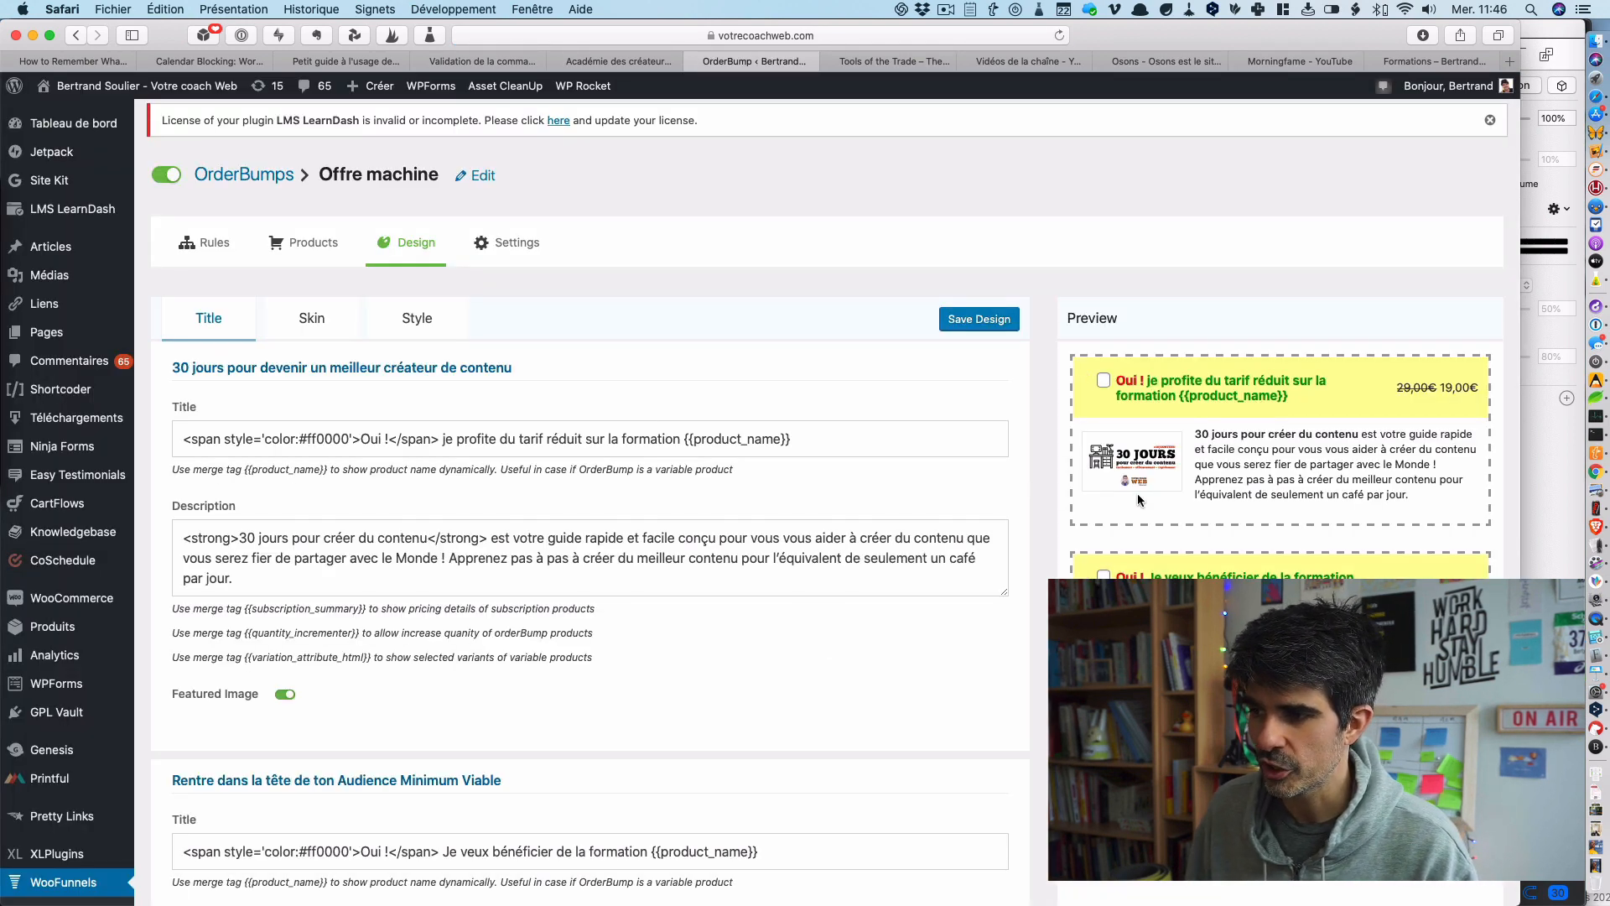
{"action": "scroll", "coordinate": [1137, 493], "scroll_direction": "down", "scroll_amount": 2}
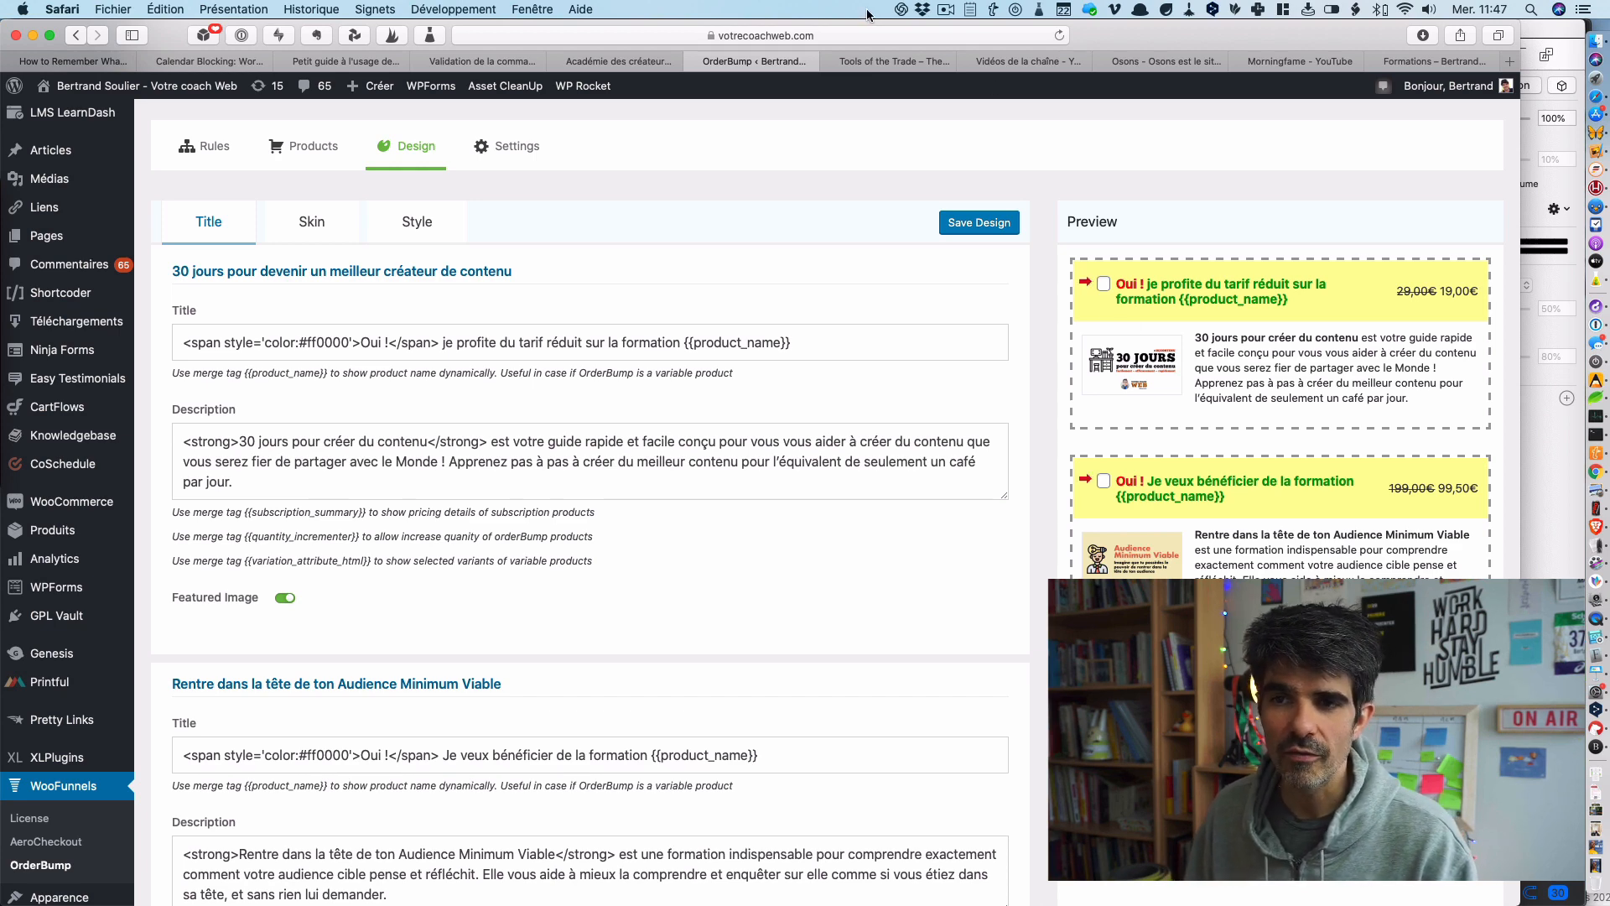
- Show the condition types available for the trigger rule of "Offre machine"
{"action": "left_click", "coordinate": [209, 148]}
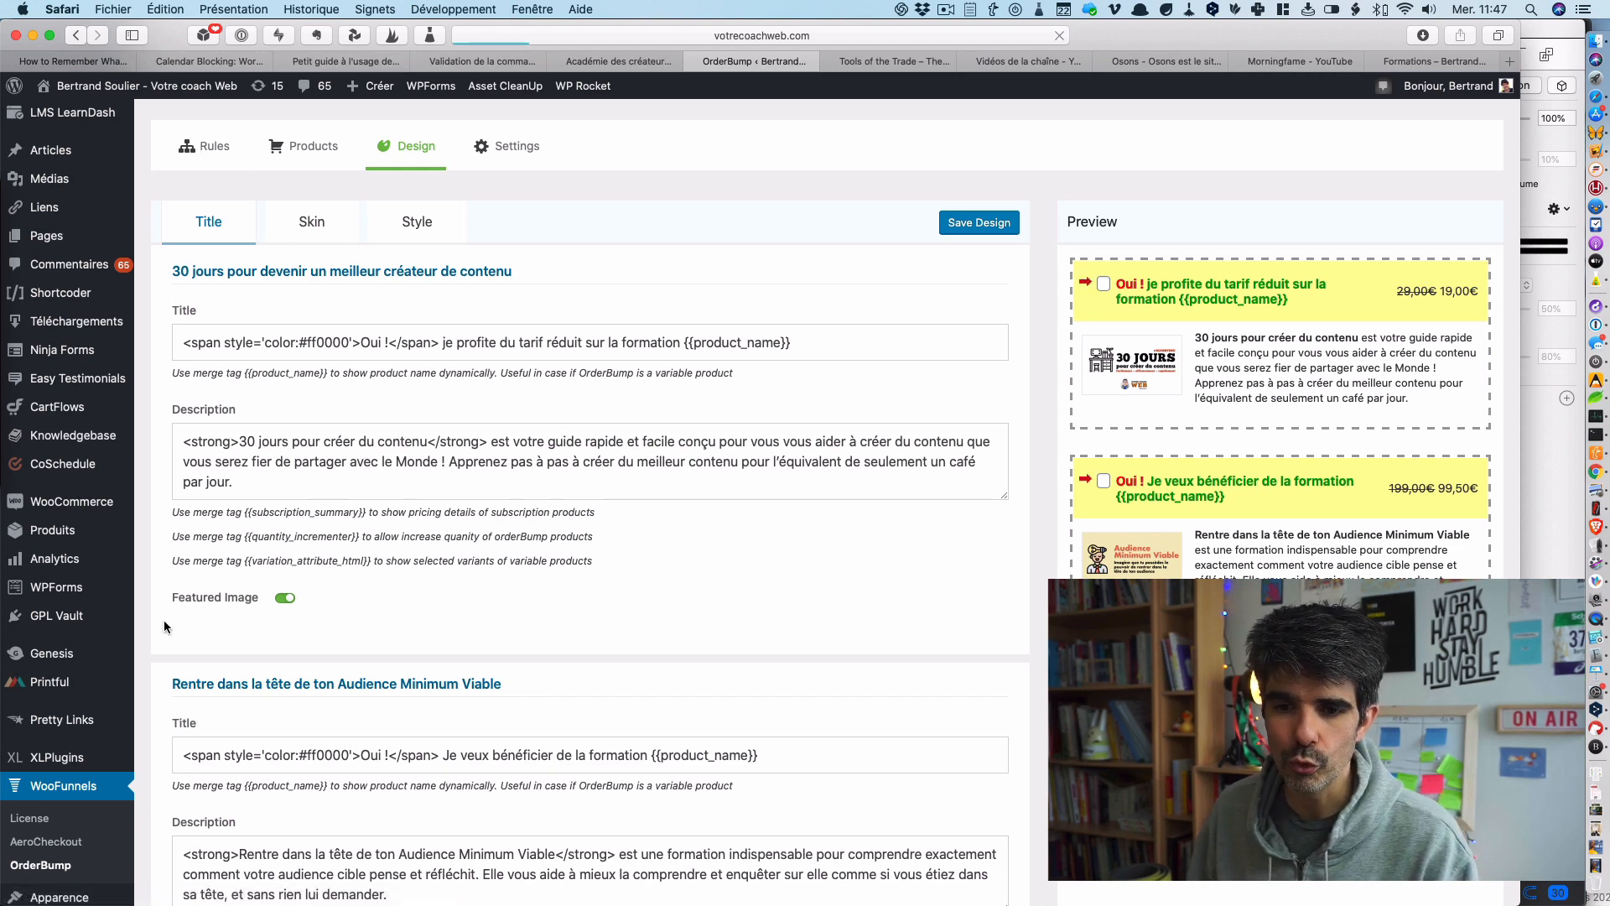
{"action": "left_click", "coordinate": [499, 442]}
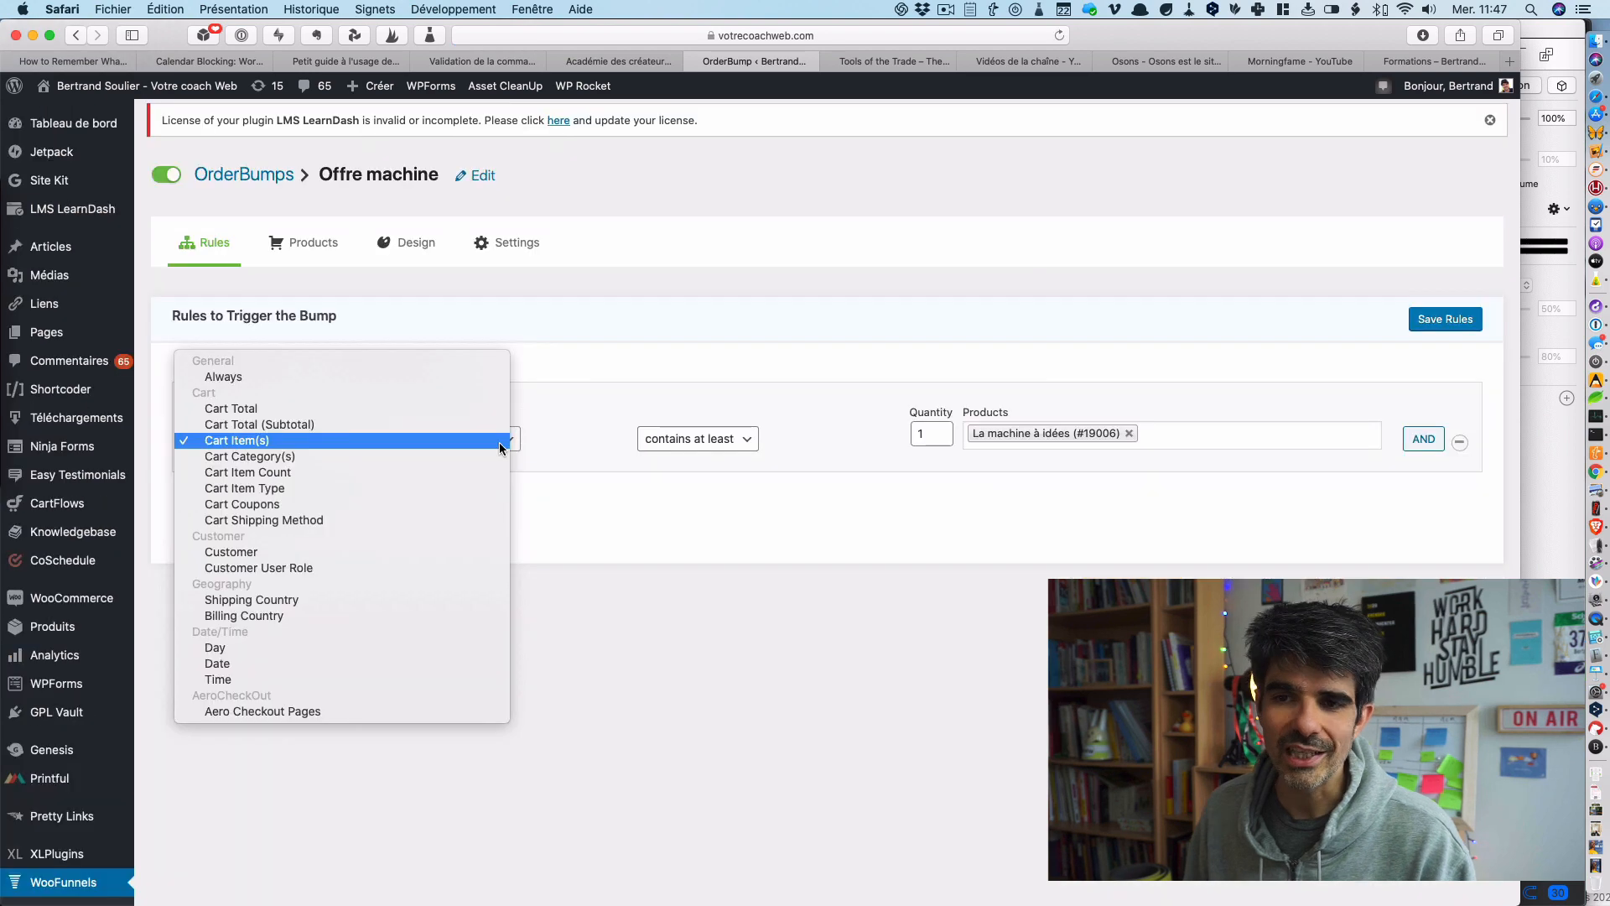